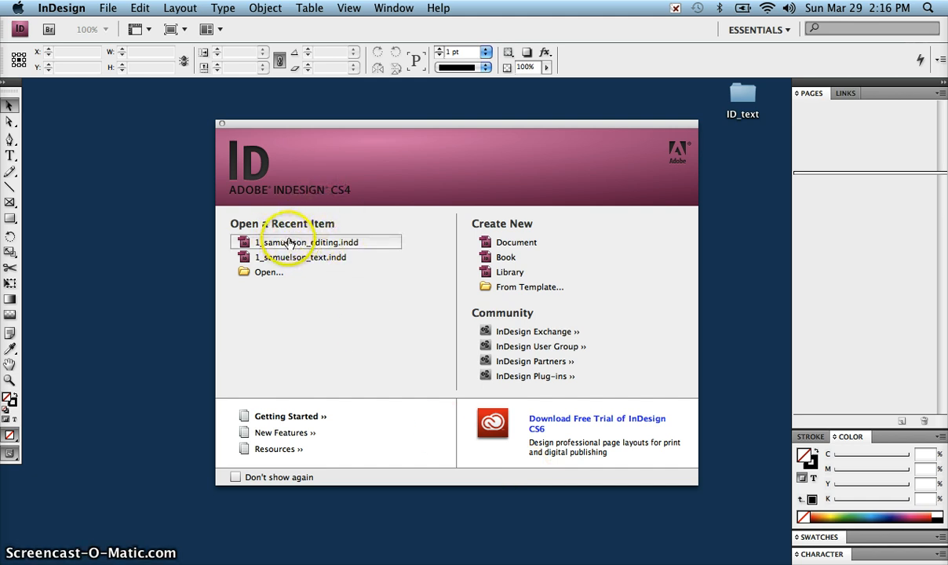
# Step: Open the recent document ending in "_editing" and save it under a new name, replacing "editing" with "master_page"
pyautogui.click(288, 241)
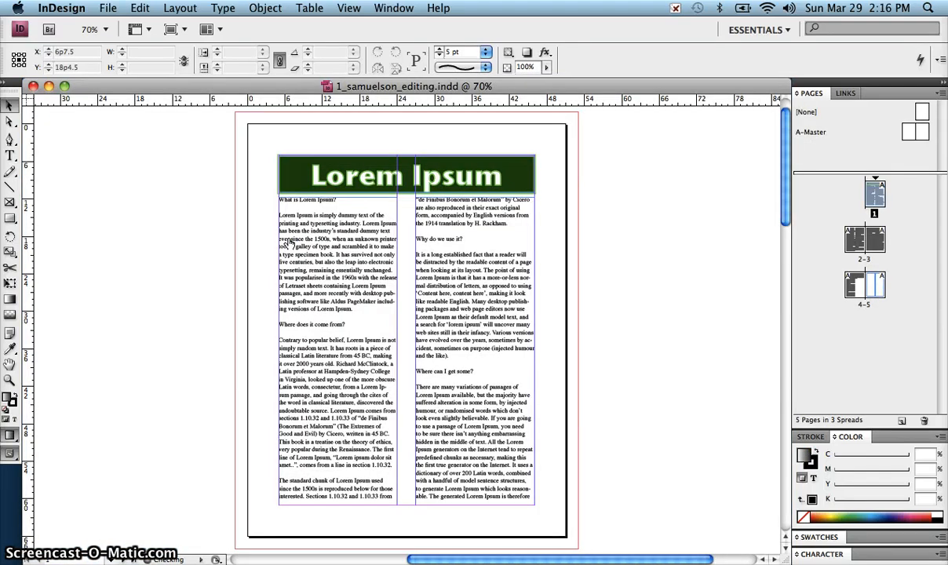
pyautogui.click(277, 238)
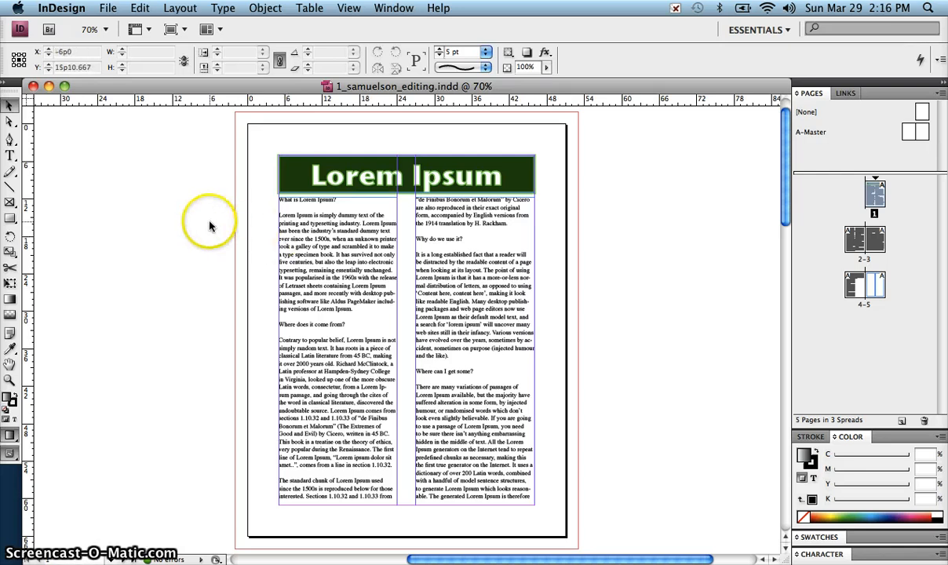
pyautogui.click(108, 8)
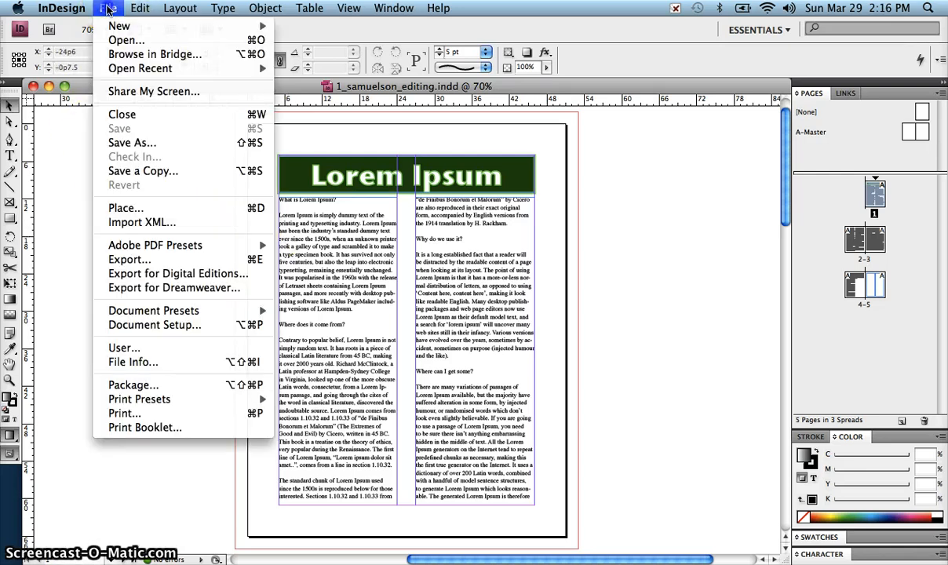
pyautogui.click(133, 142)
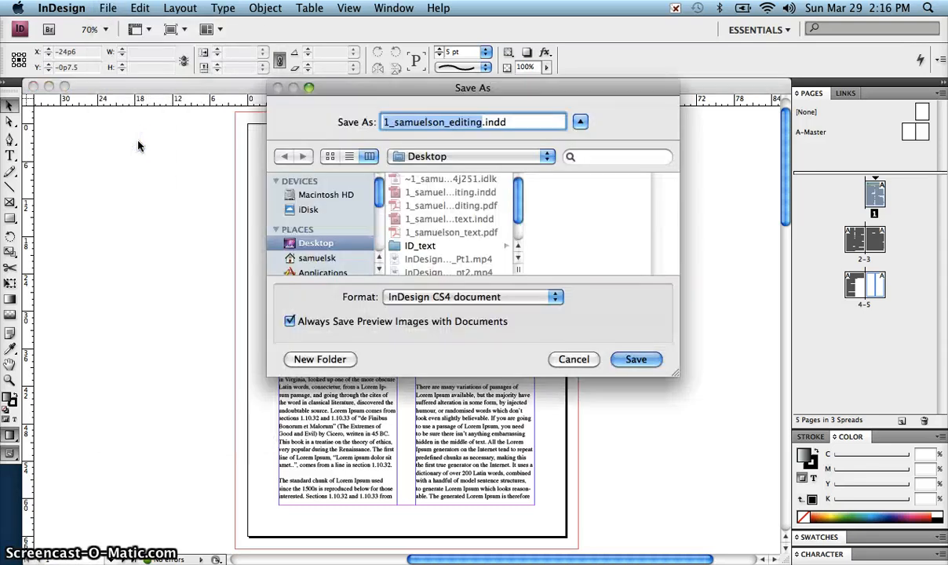
pyautogui.click(447, 122)
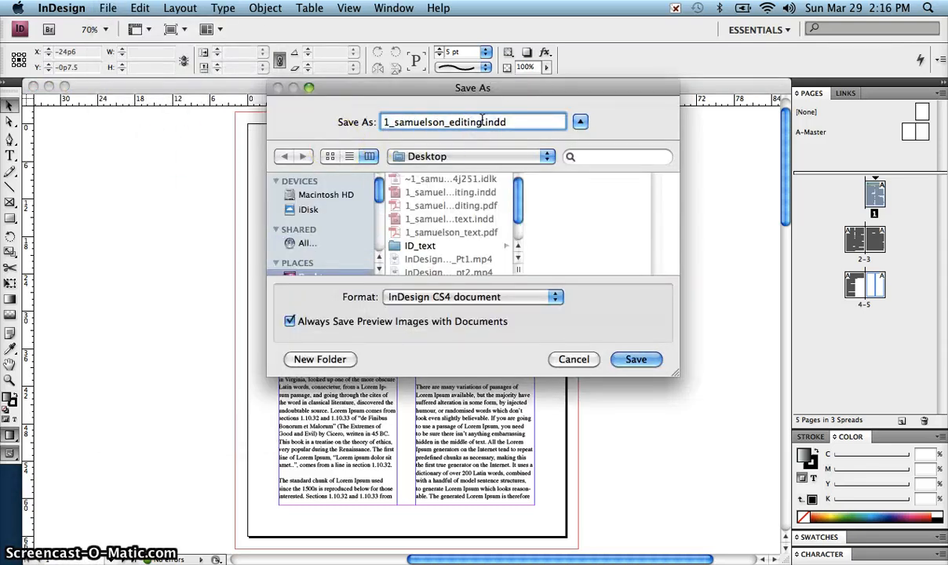
pyautogui.doubleClick(475, 119)
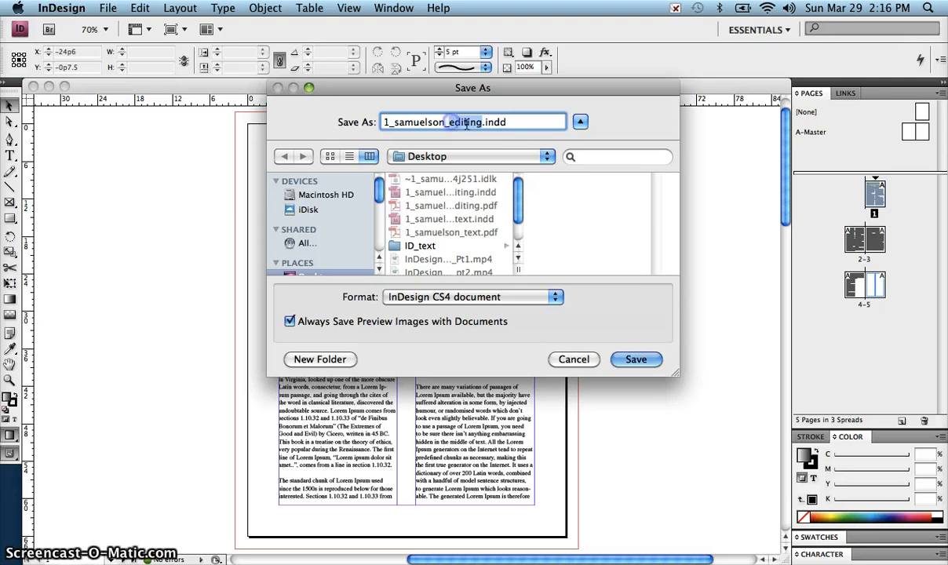
pyautogui.write('master')
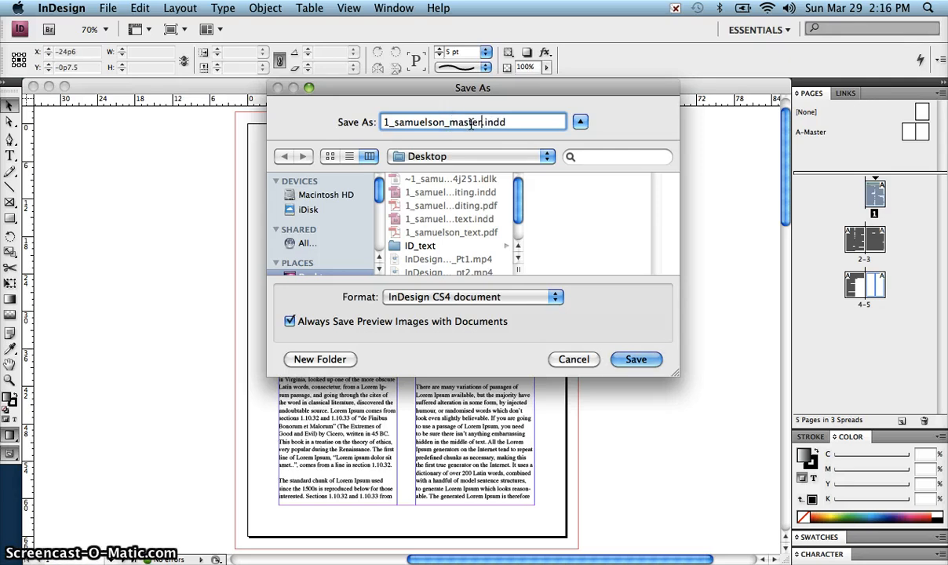
pyautogui.write('_page')
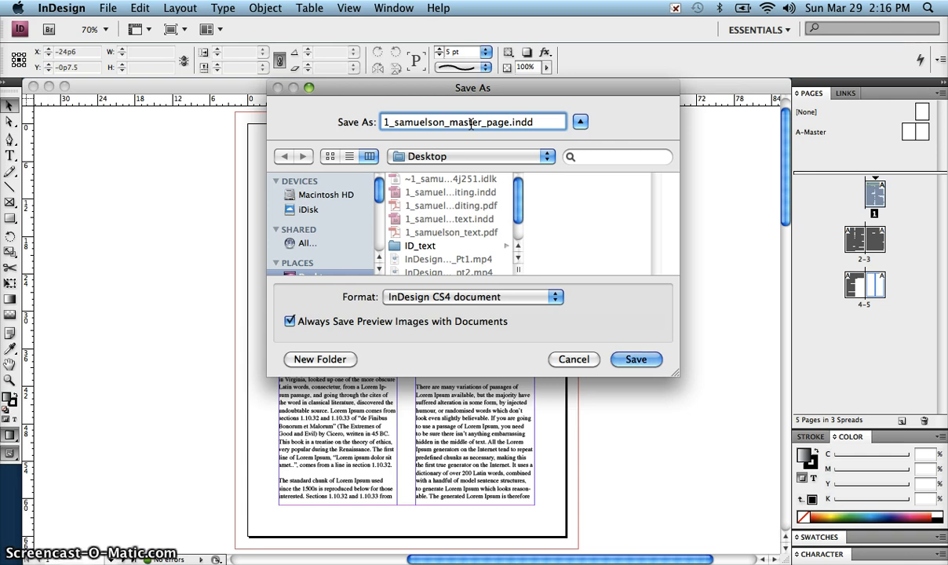
pyautogui.click(638, 360)
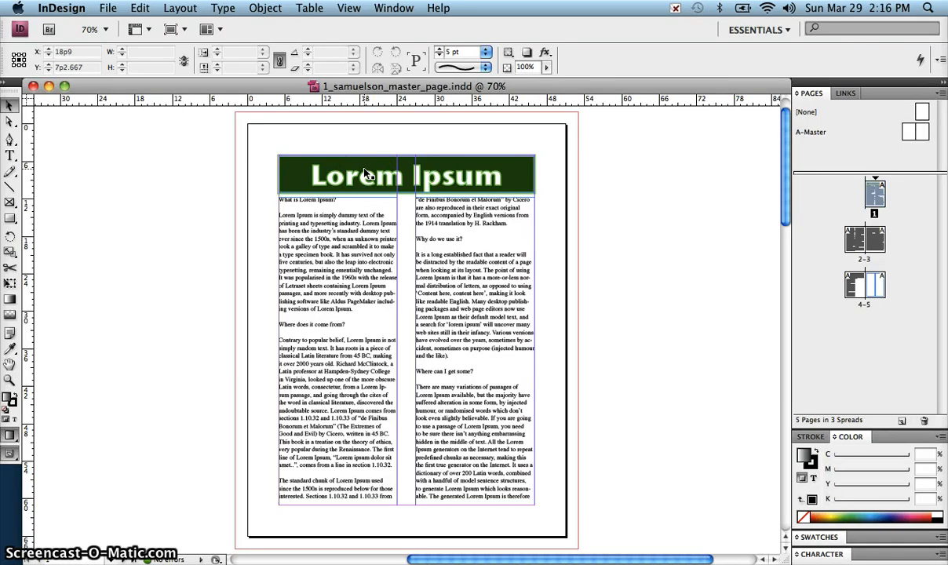
# Step: Examine the CMYK fill and stroke values of the Lorem Ipsum title frame on page 1
pyautogui.click(308, 171)
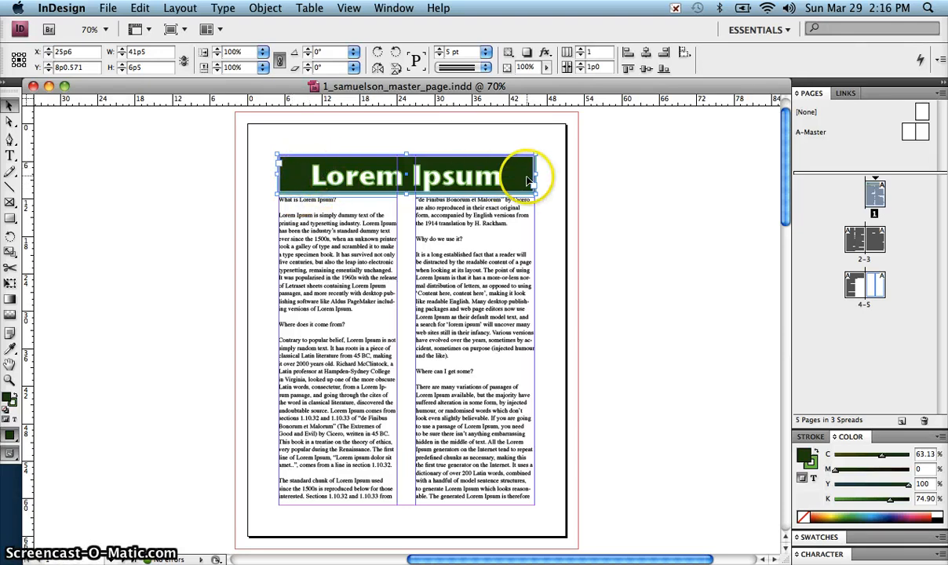
pyautogui.click(807, 457)
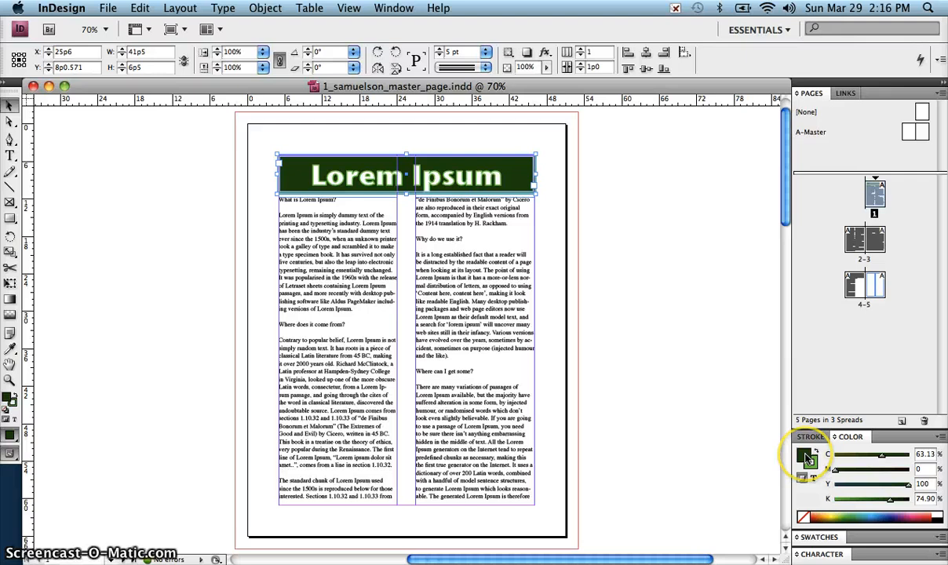
pyautogui.click(808, 455)
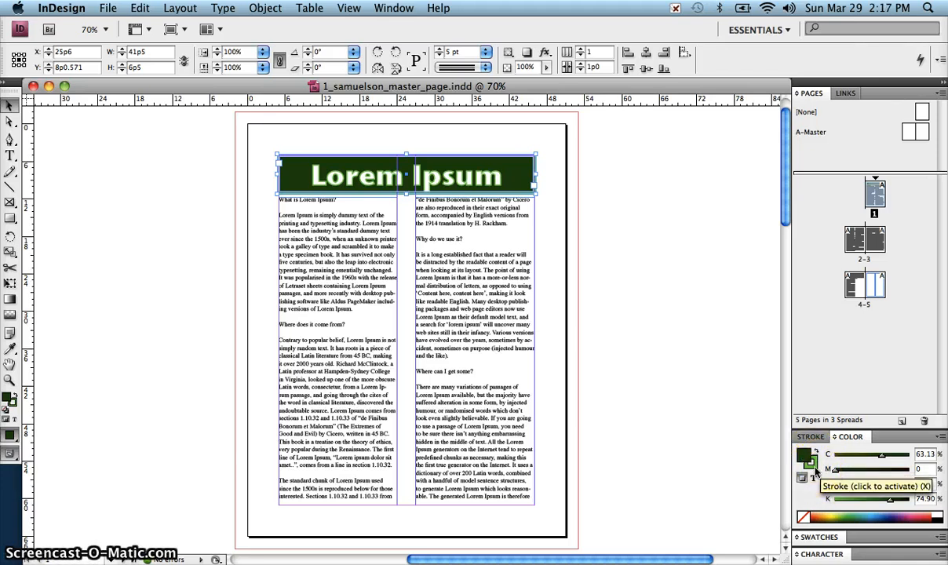
pyautogui.click(815, 469)
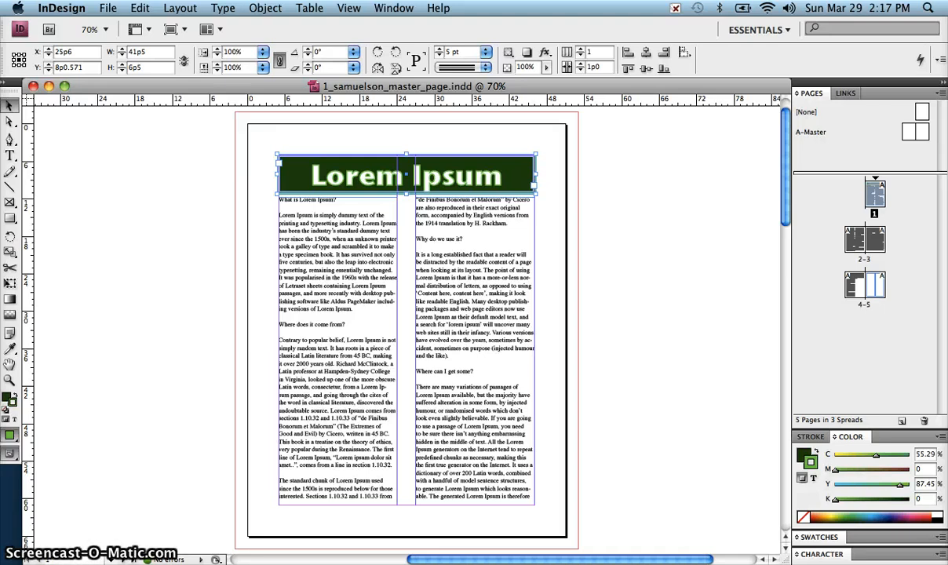
pyautogui.click(663, 441)
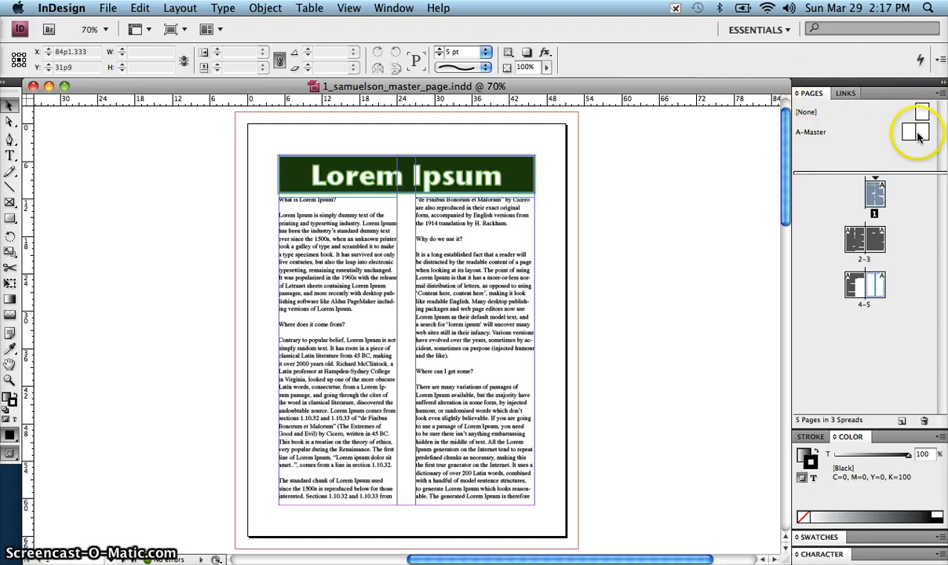
# Step: Open the A-Master spread for editing
pyautogui.doubleClick(915, 134)
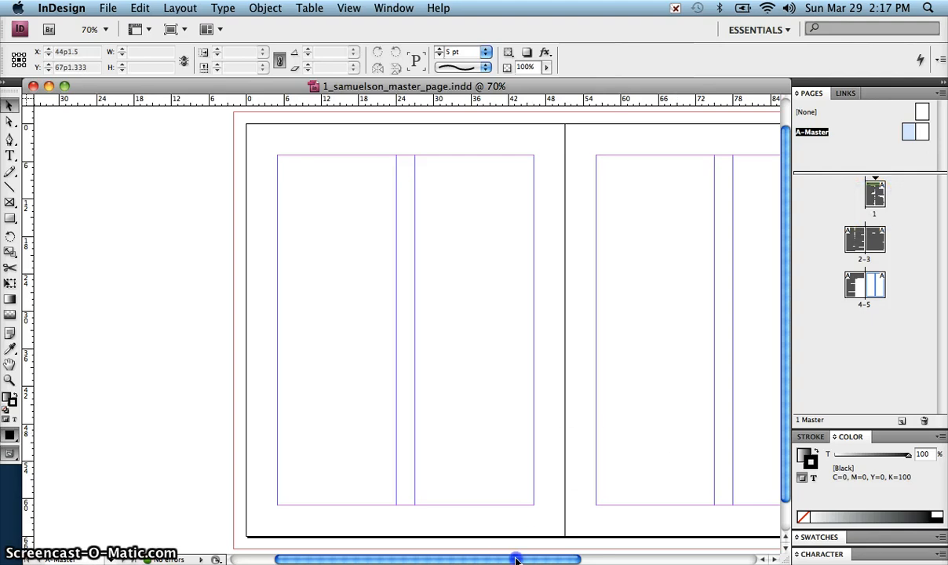
pyautogui.moveTo(516, 560); pyautogui.dragTo(574, 561)
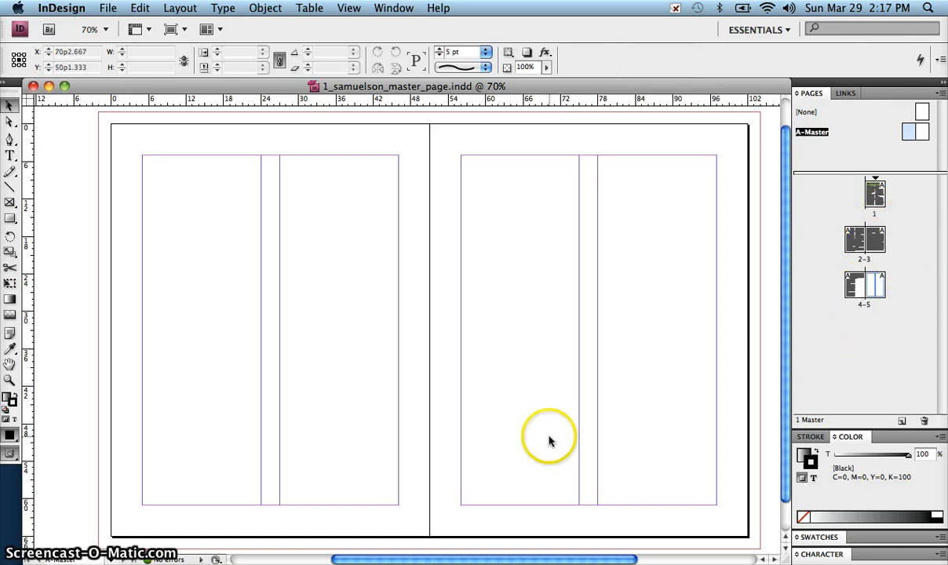
pyautogui.scroll(-2, 201, 472)
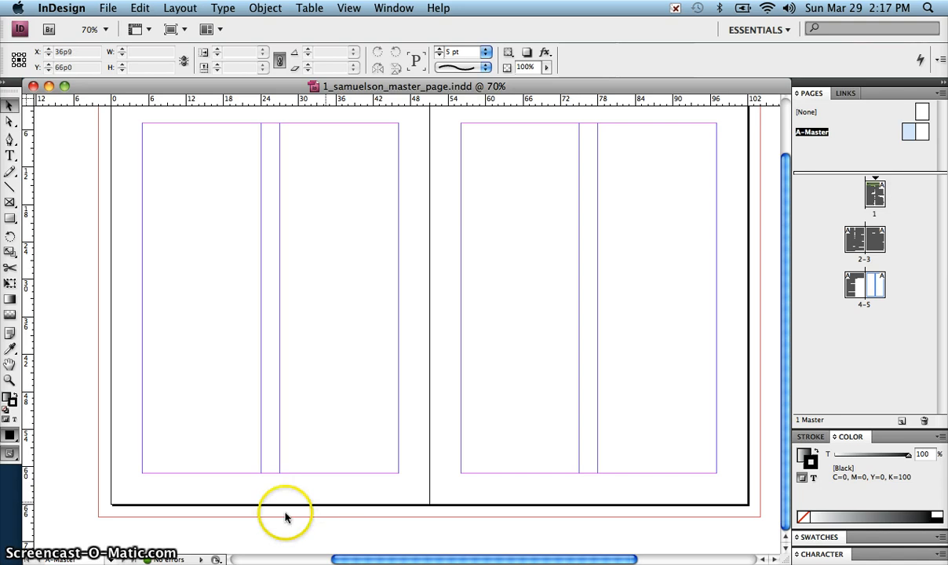
pyautogui.scroll(2, 274, 502)
pyautogui.scroll(-2, 244, 482)
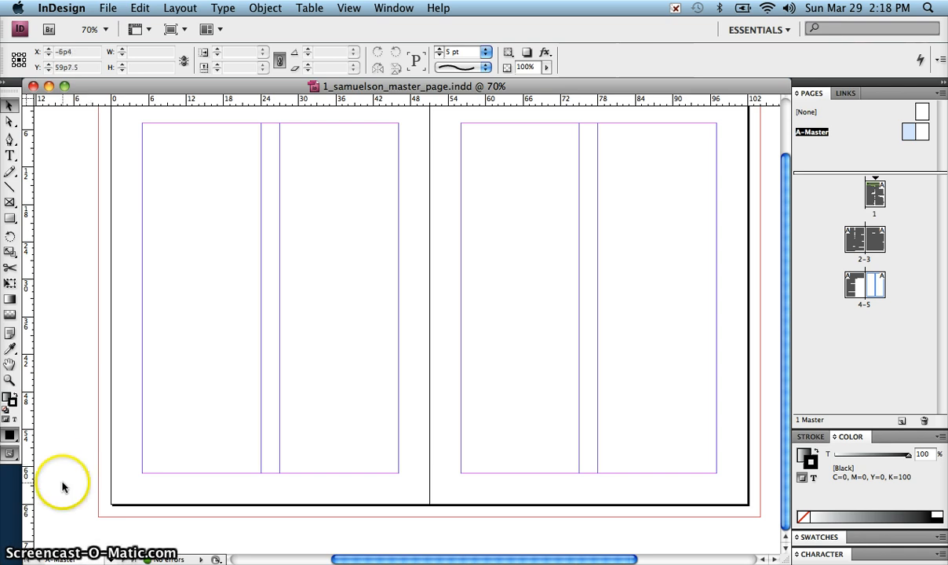
# Step: Draw a rectangle about 106p0 wide and 14p0.6 high along the bottom of both master pages, from bleed edge to bleed edge
pyautogui.click(8, 218)
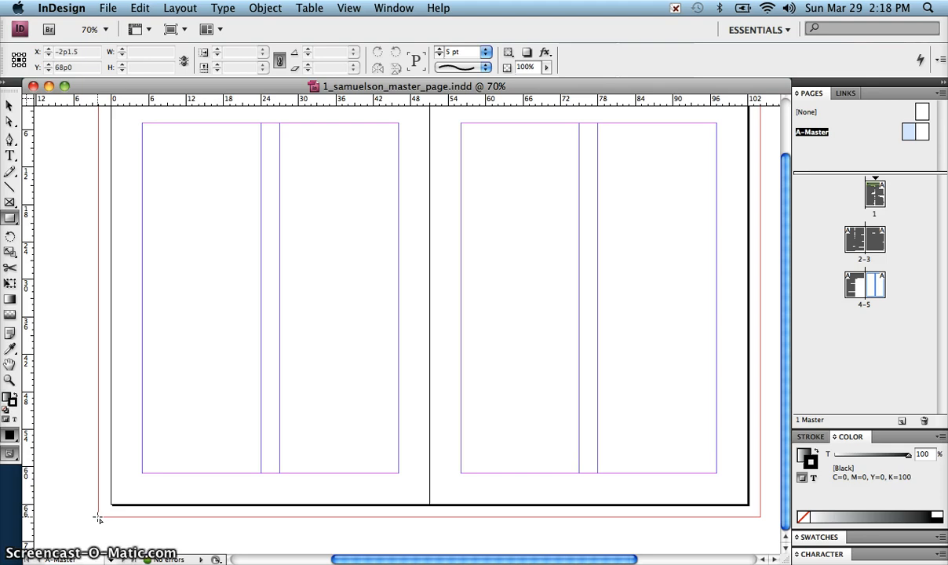
pyautogui.moveTo(375, 558); pyautogui.dragTo(381, 559)
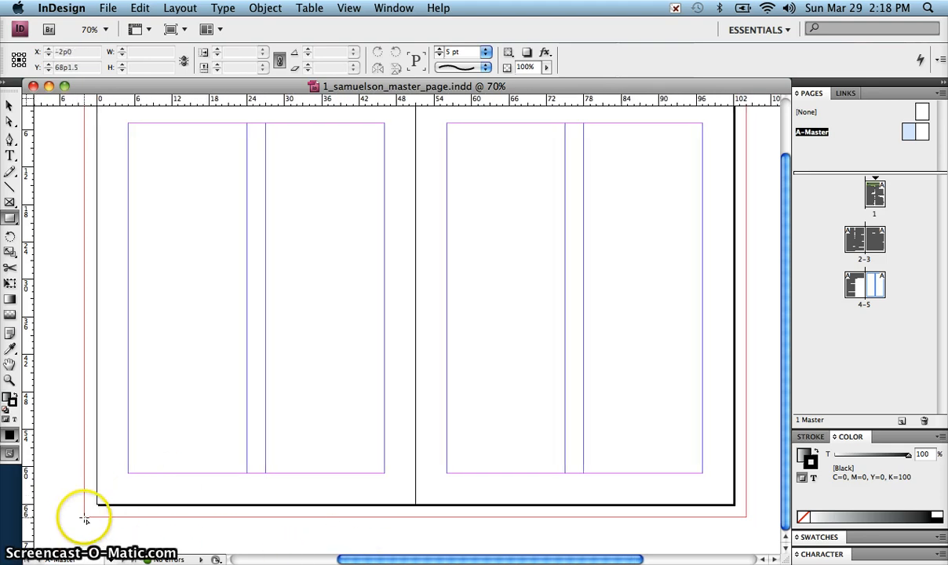
pyautogui.moveTo(84, 519); pyautogui.dragTo(85, 430)
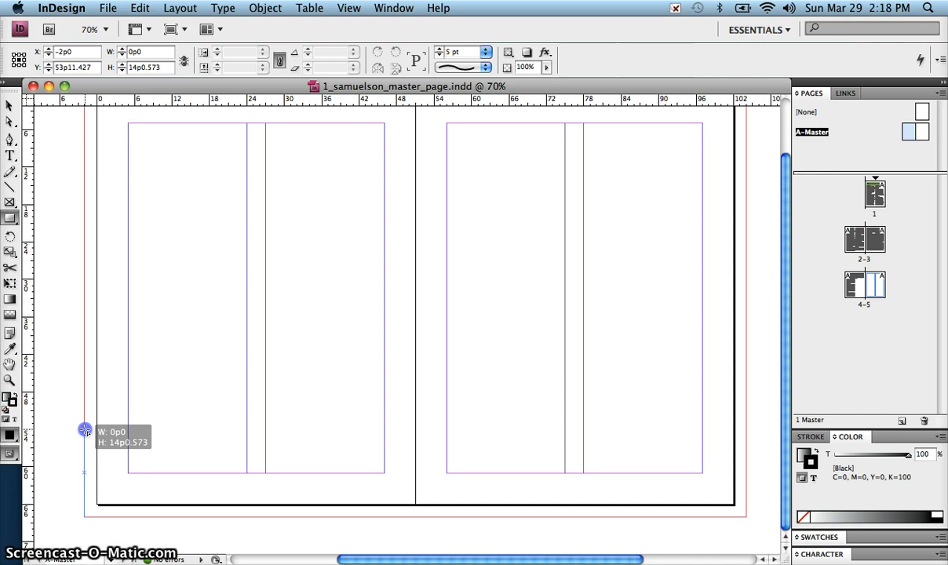
pyautogui.moveTo(92, 430); pyautogui.dragTo(608, 430)
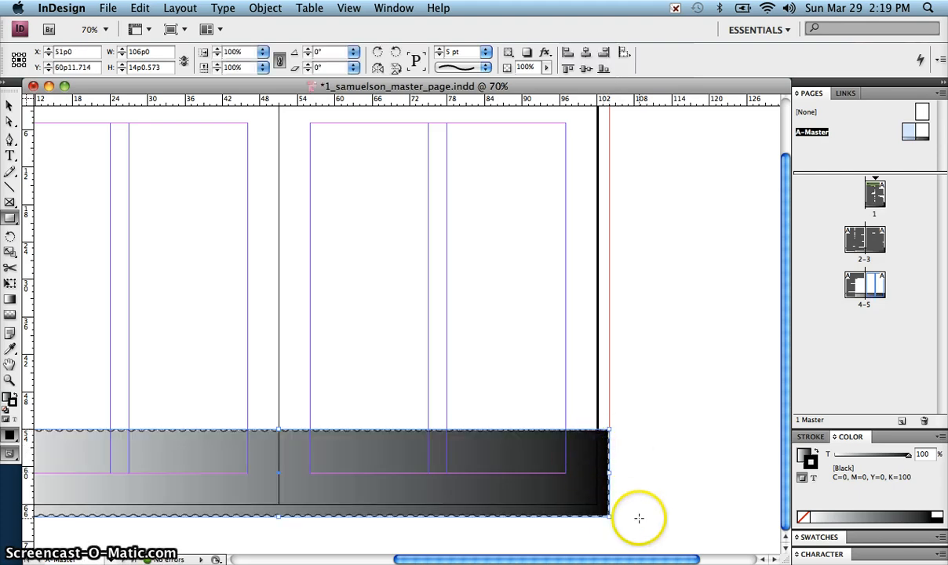
pyautogui.hscroll(-1, 604, 561)
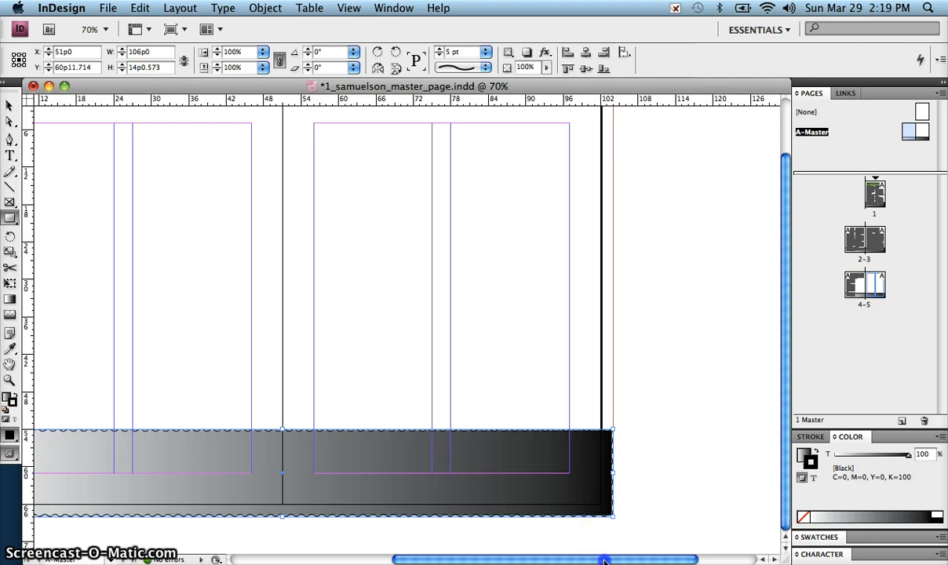
pyautogui.moveTo(604, 561); pyautogui.dragTo(542, 560)
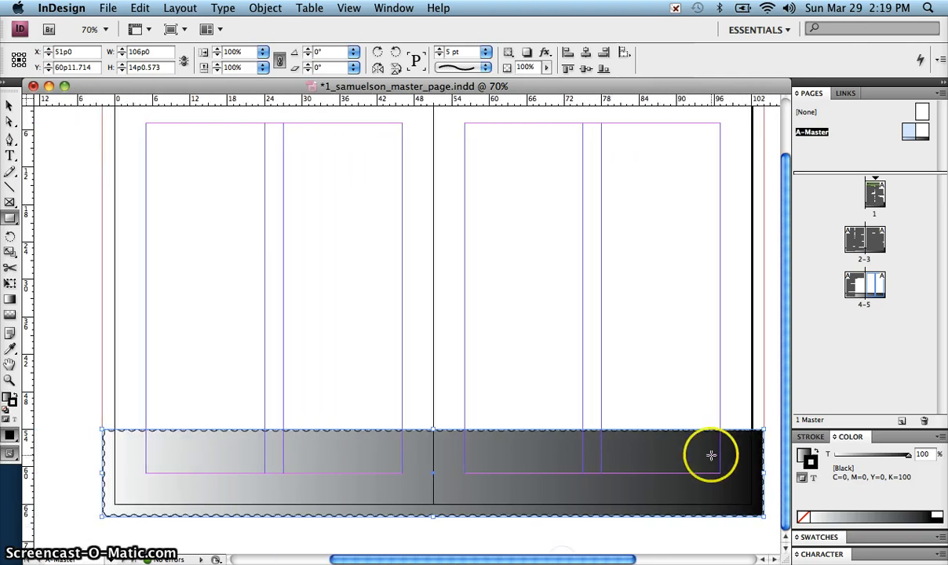
# Step: Remove the stroke from the rectangle at the bottom of the master spread
pyautogui.click(11, 106)
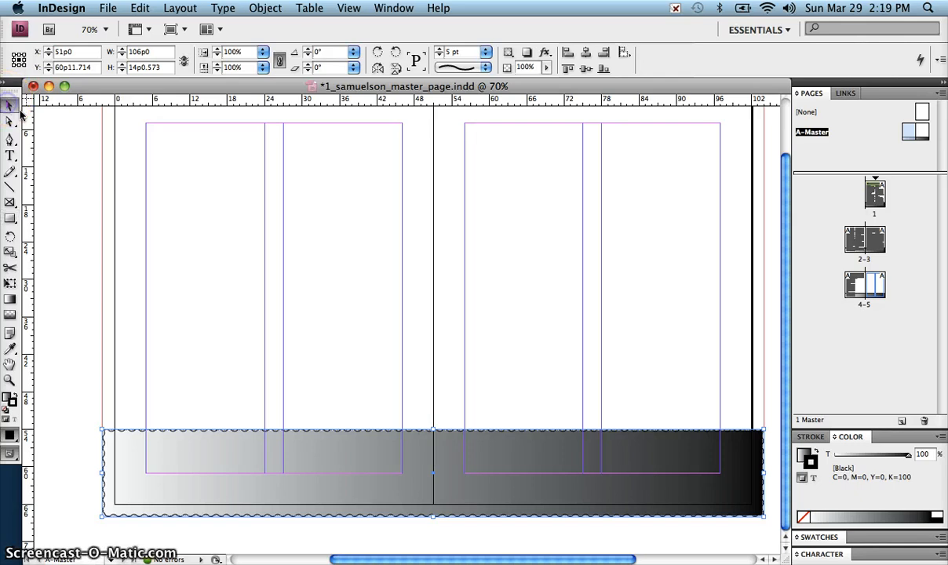
pyautogui.click(342, 460)
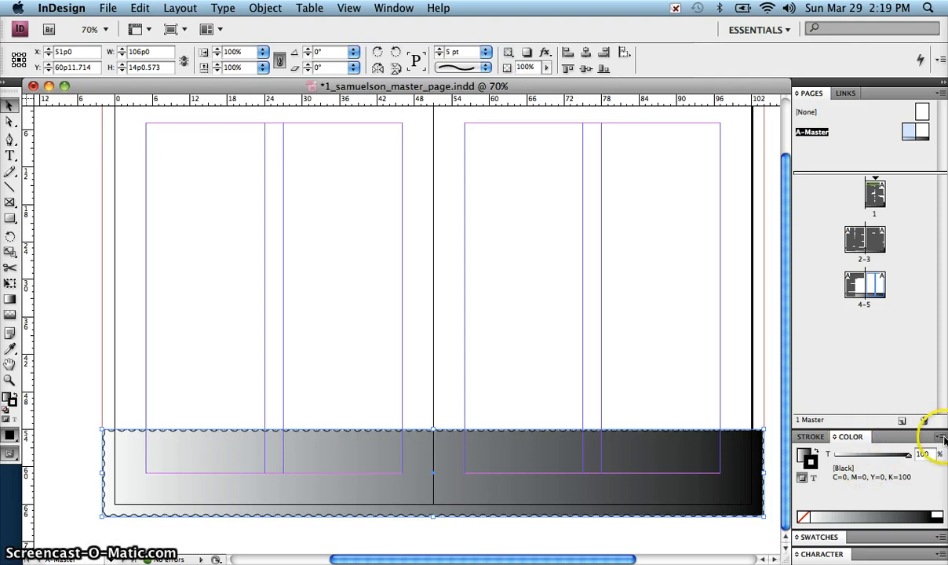
pyautogui.click(802, 519)
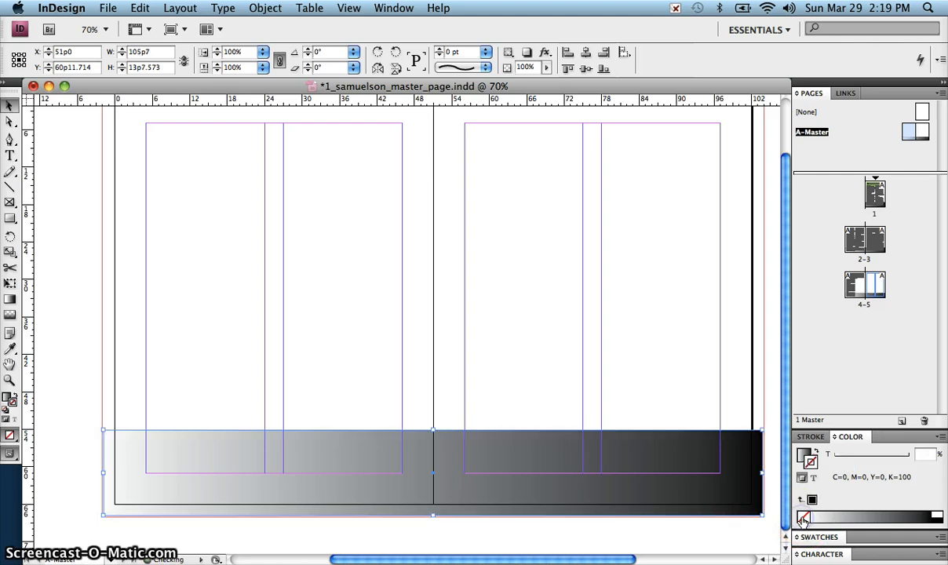
pyautogui.click(811, 462)
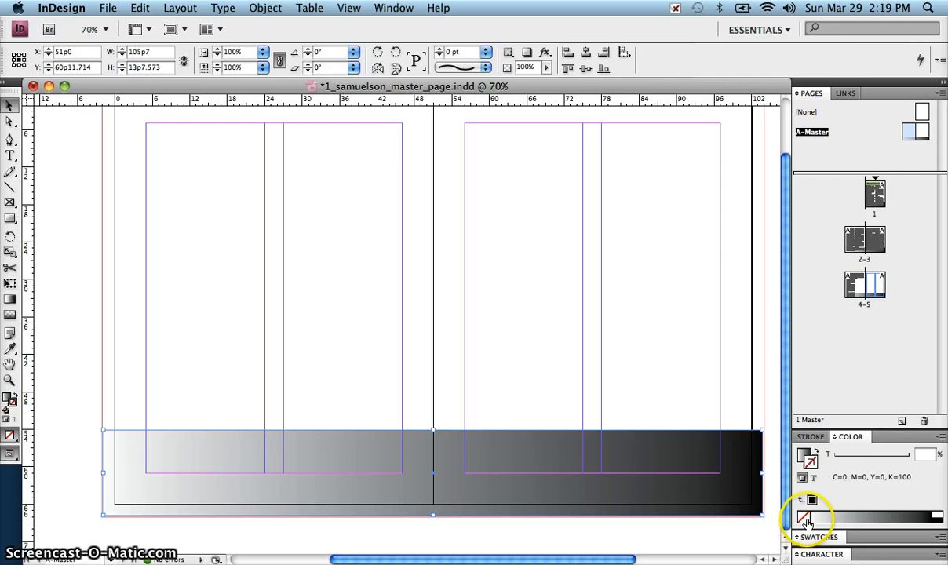
# Step: Replace the rectangle's gradient fill with solid black and switch its color mode to CMYK
pyautogui.click(806, 457)
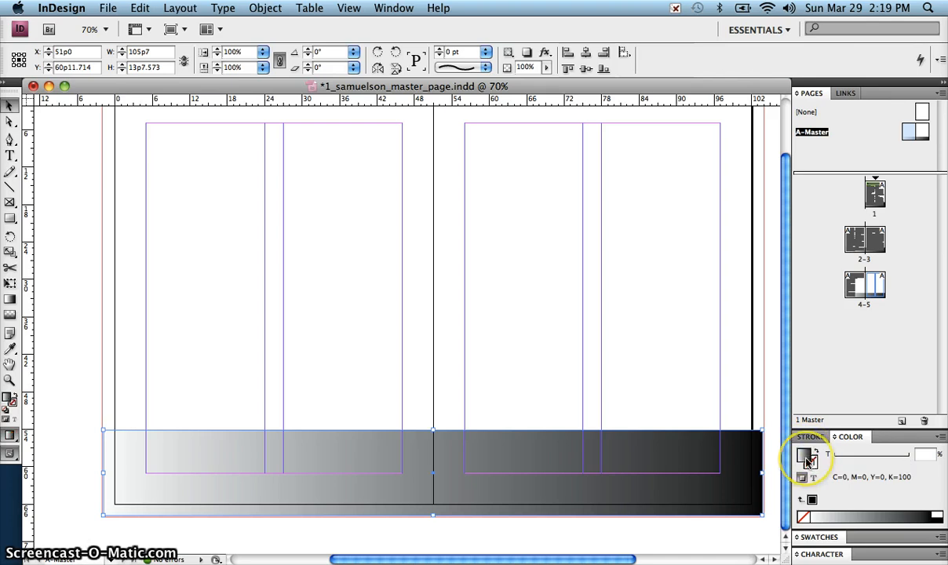
pyautogui.click(812, 503)
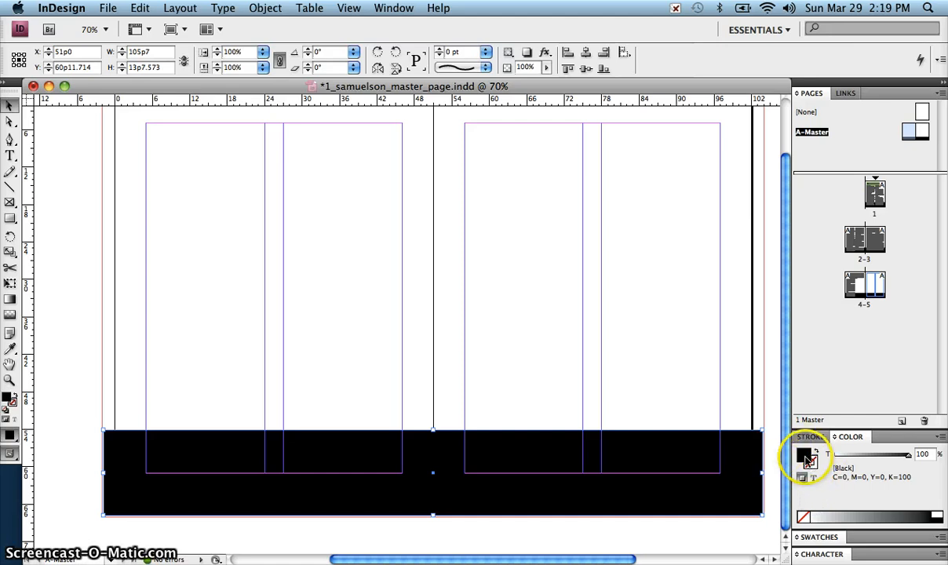
pyautogui.click(939, 436)
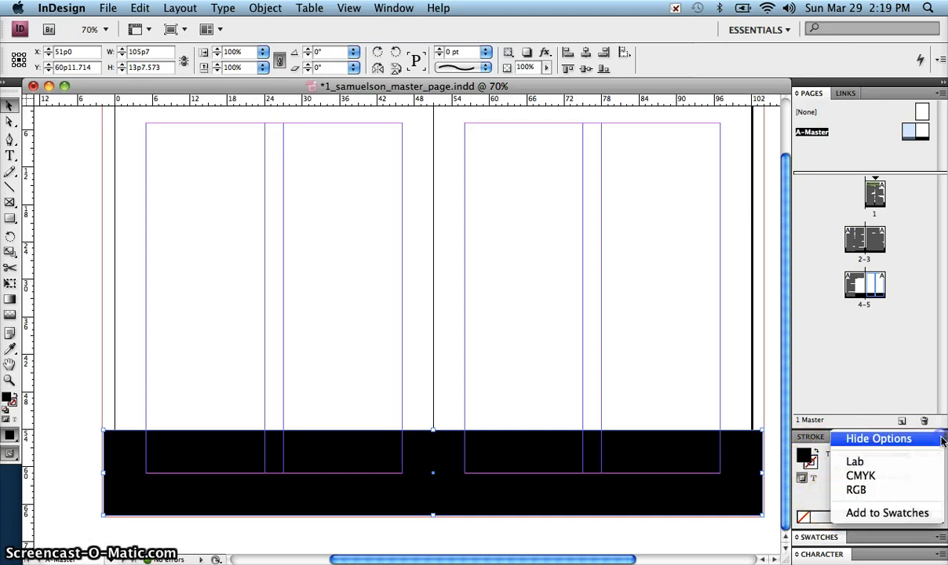
pyautogui.click(878, 477)
# Step: Set the bottom rectangle's fill to the title's green: C 55.29, M 0, Y 87.45, K 0
pyautogui.click(923, 454)
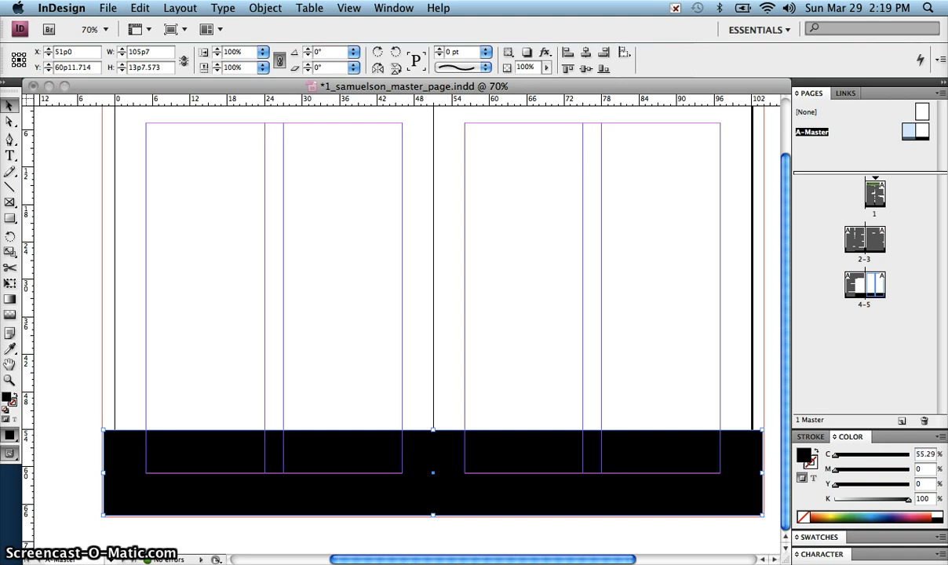
pyautogui.press('Tab')
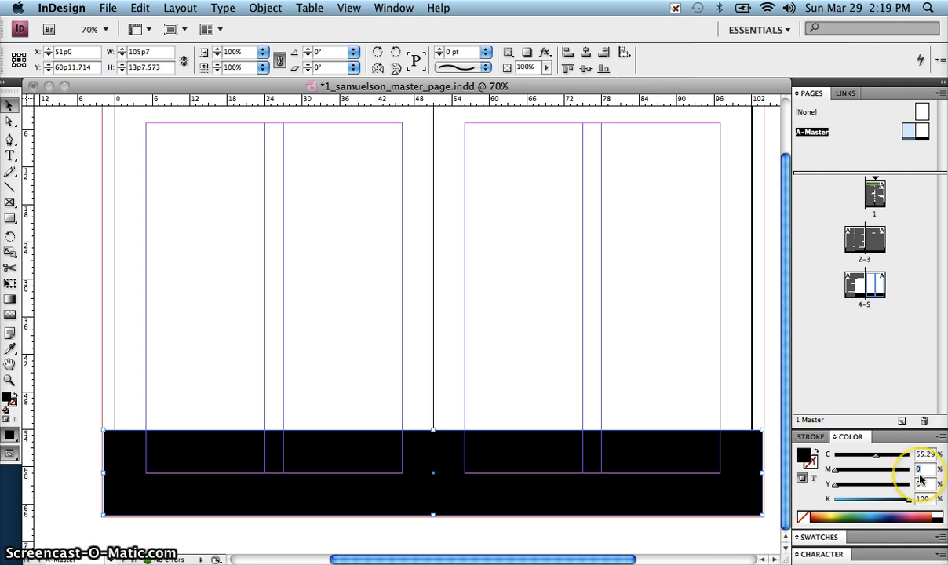
pyautogui.moveTo(926, 484); pyautogui.dragTo(901, 482)
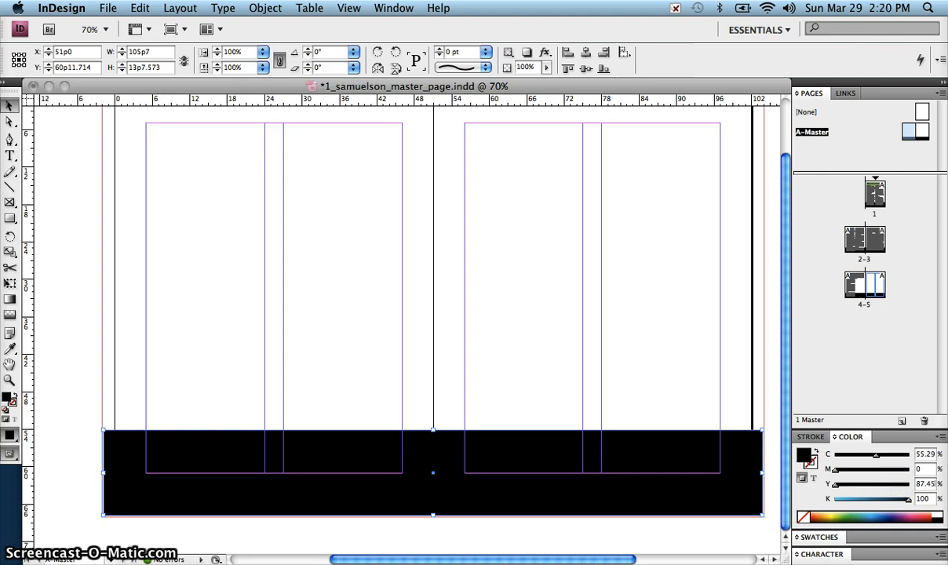
pyautogui.press('Return')
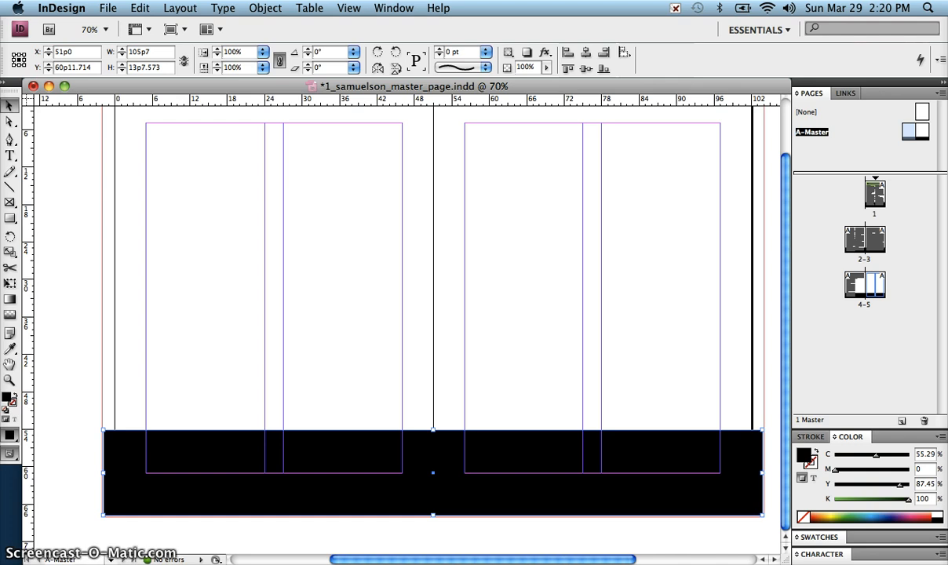
pyautogui.click(920, 498)
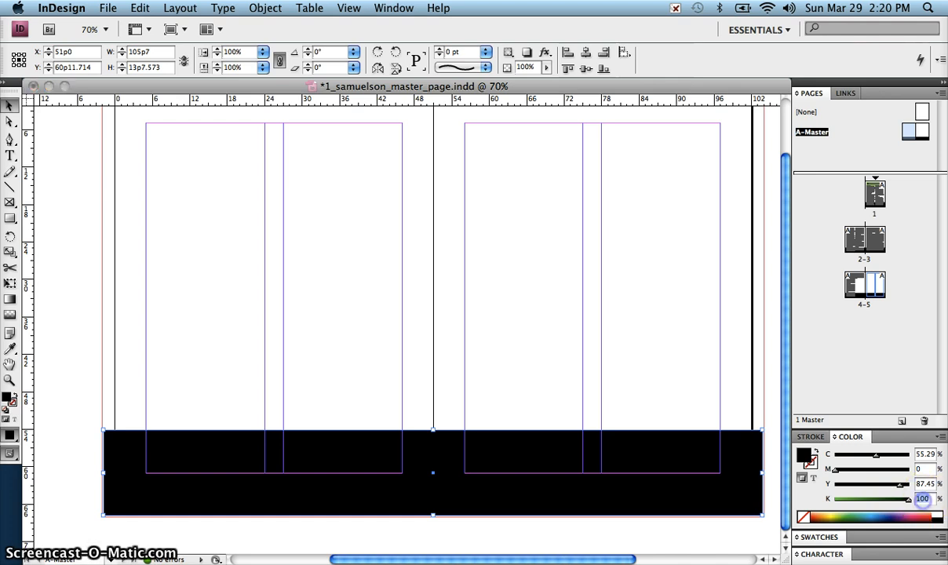
pyautogui.press('Return')
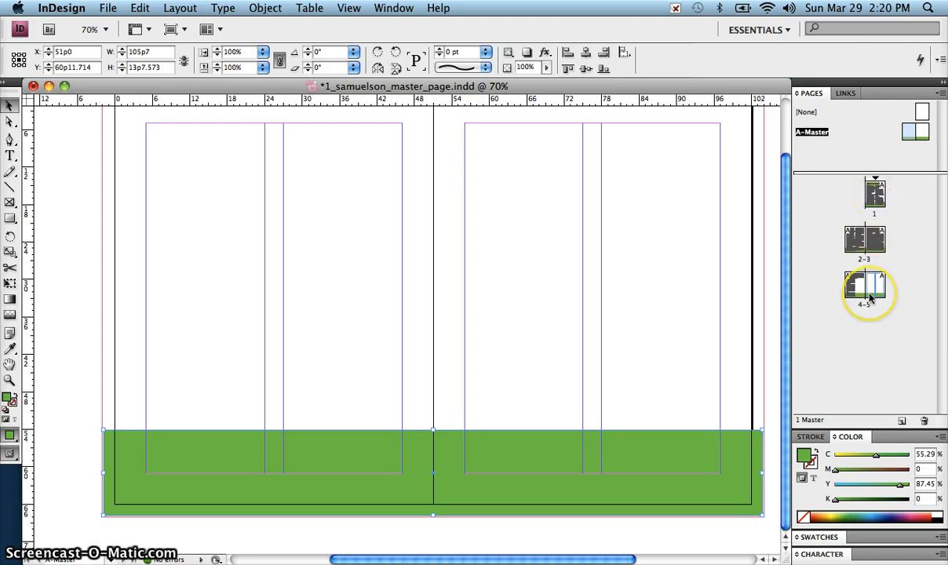
pyautogui.moveTo(869, 297); pyautogui.dragTo(870, 296)
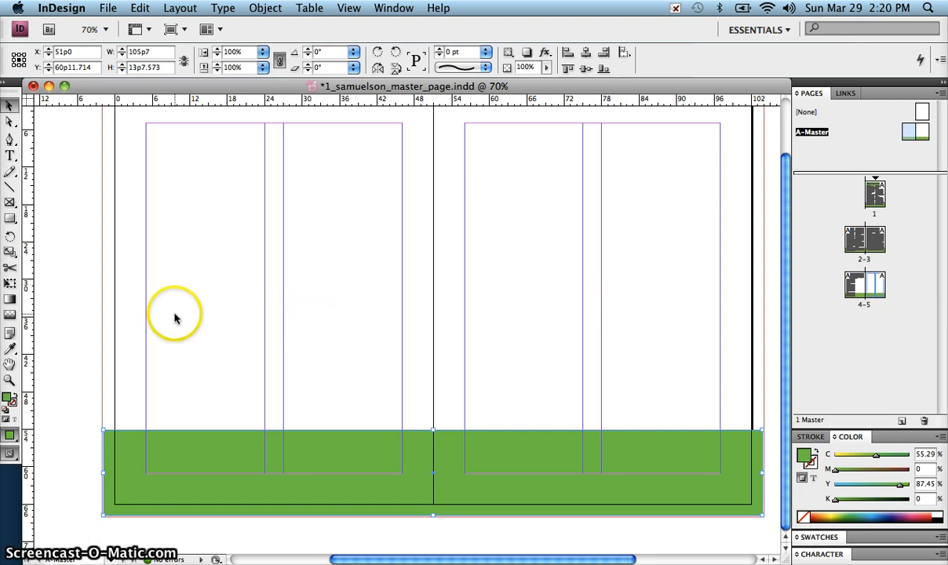
pyautogui.click(78, 332)
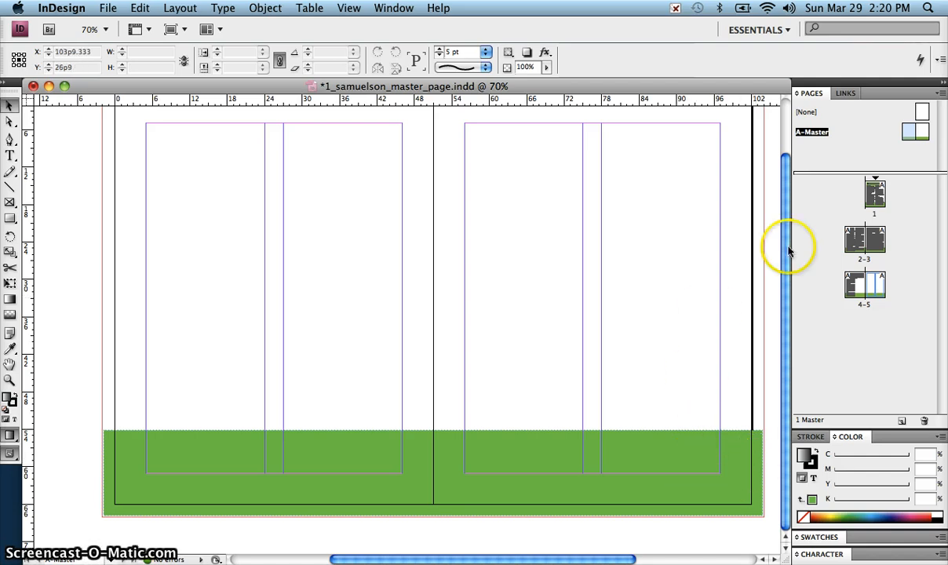
pyautogui.moveTo(877, 191); pyautogui.dragTo(220, 251)
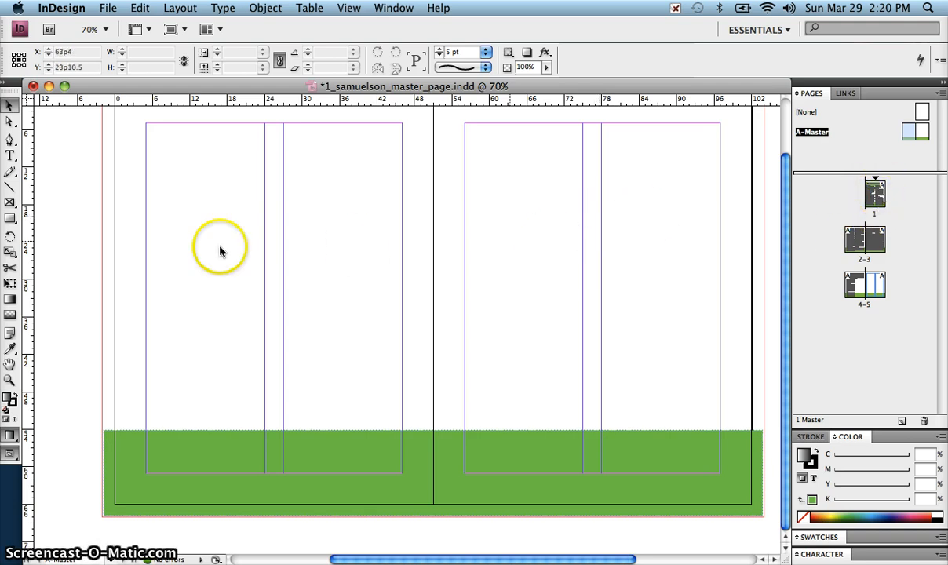
# Step: Draw a text frame about 10p9 by 2p8.7 in the right master page's lower outer margin corner and enter "Page "
pyautogui.click(9, 156)
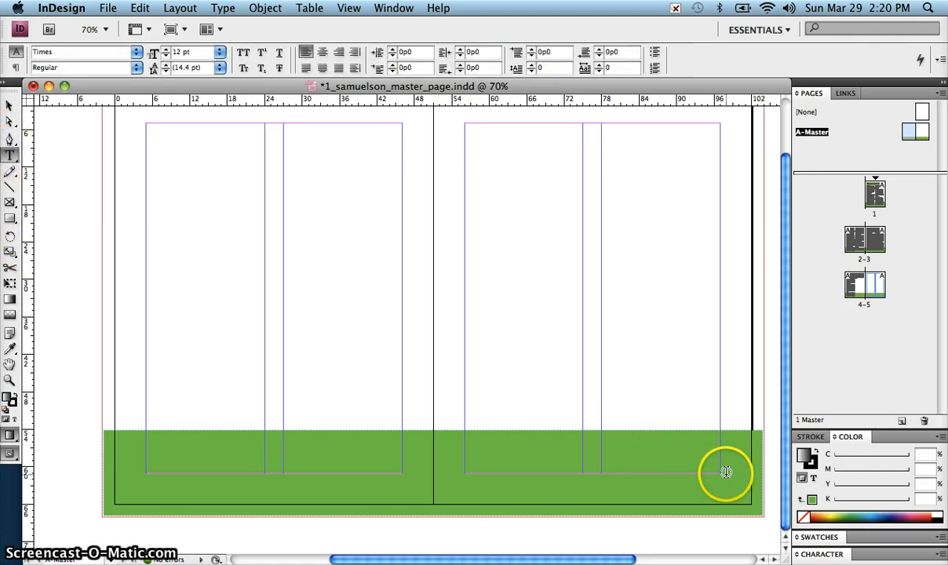
pyautogui.moveTo(719, 470)
pyautogui.mouseDown()
pyautogui.moveTo(690, 455)
pyautogui.moveTo(658, 457)
pyautogui.mouseUp()
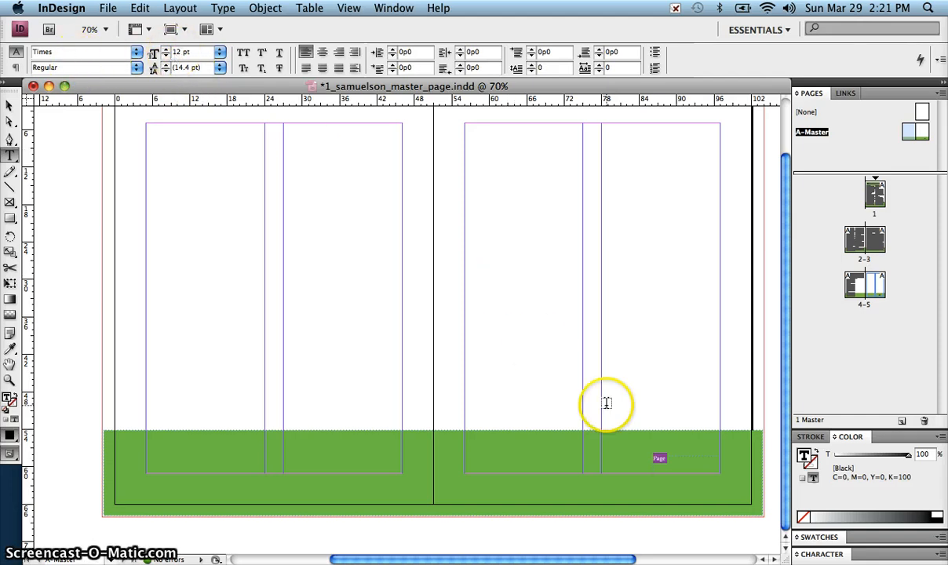
pyautogui.click(674, 473)
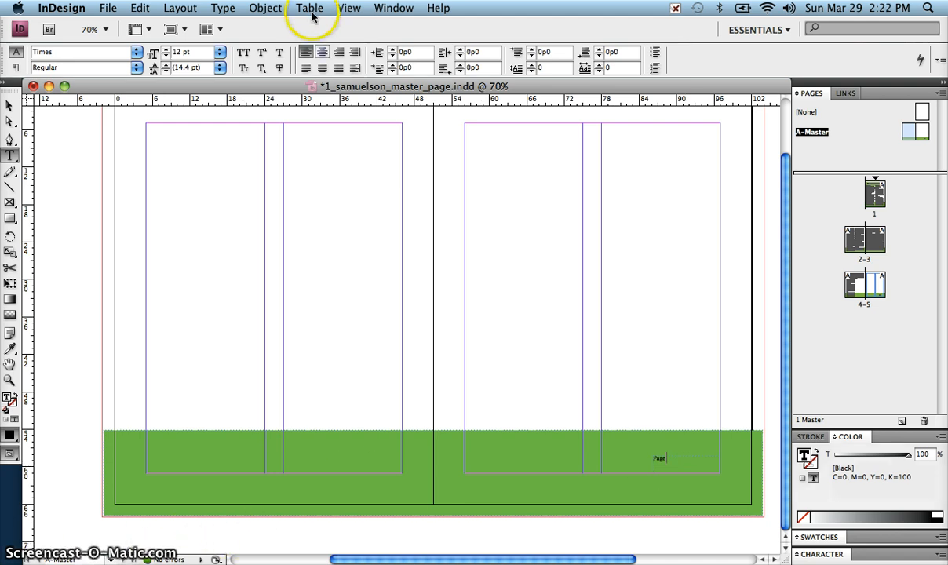
# Step: Insert a Current Page Number marker after the word "Page" in the footer text frame
pyautogui.click(223, 8)
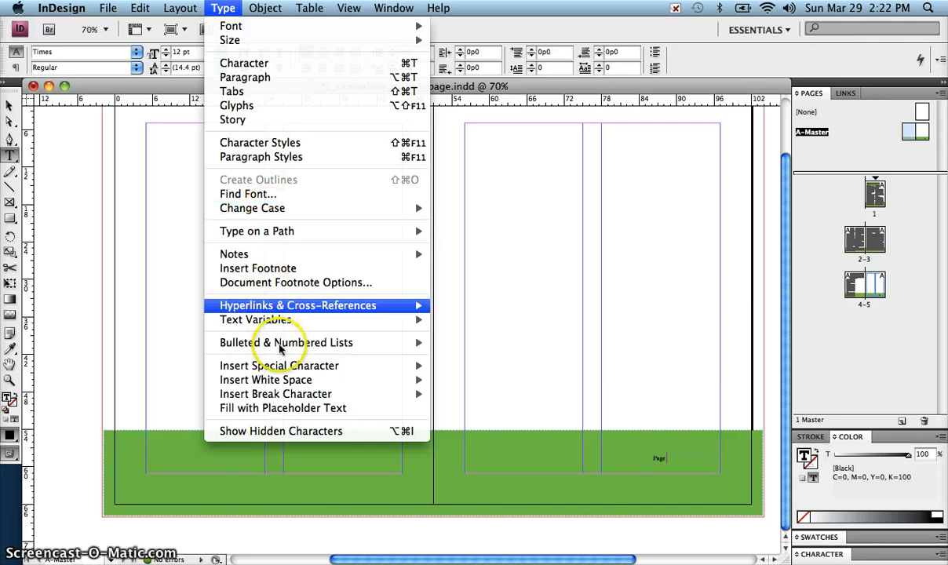
pyautogui.moveTo(287, 373)
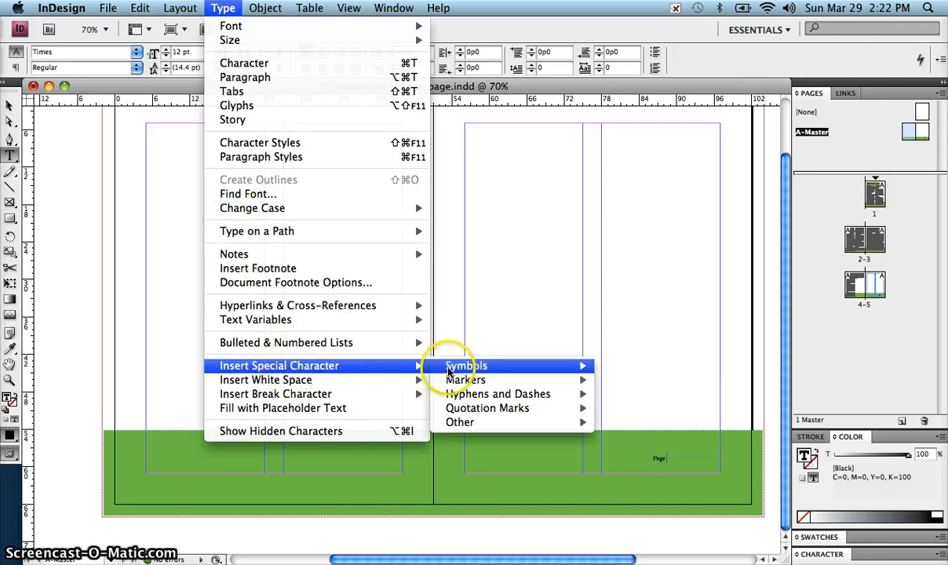
pyautogui.moveTo(469, 383)
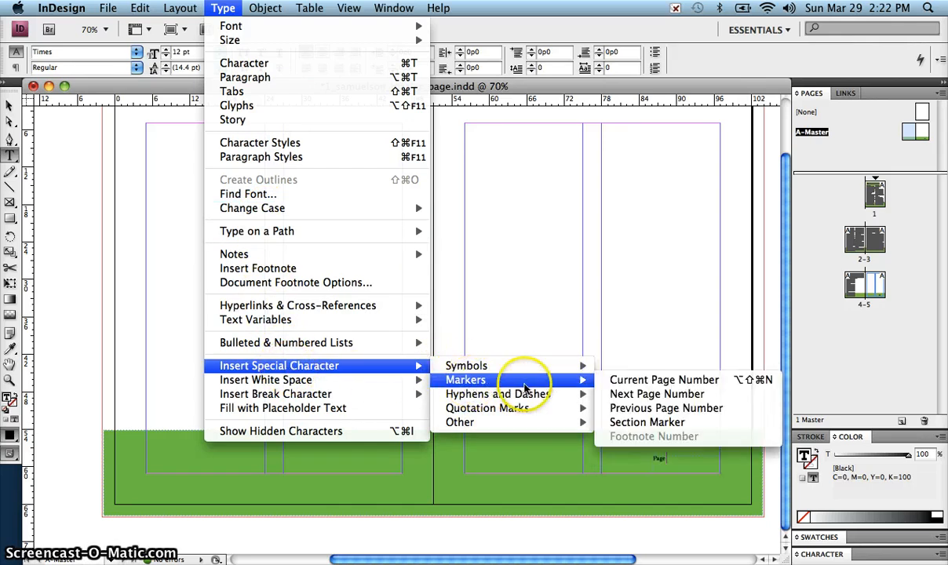
pyautogui.click(619, 381)
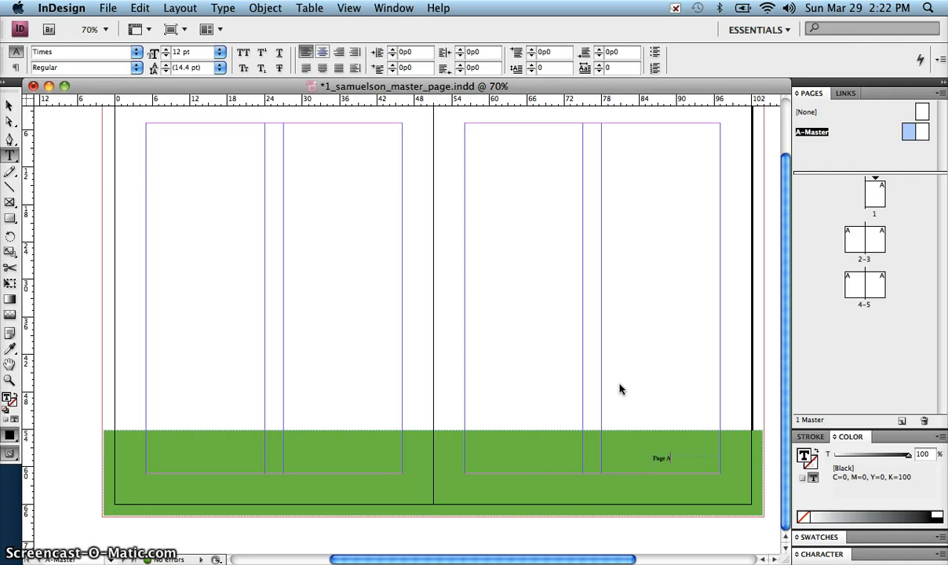
# Step: Right-align the page-number text in the right master page's footer frame
pyautogui.press('super+equal')
pyautogui.press('super+equal')
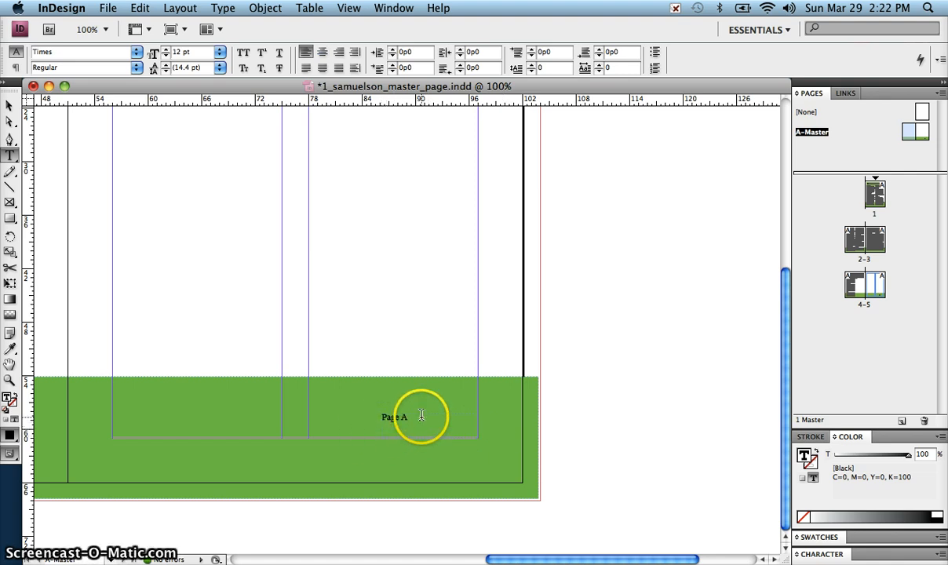
pyautogui.click(10, 105)
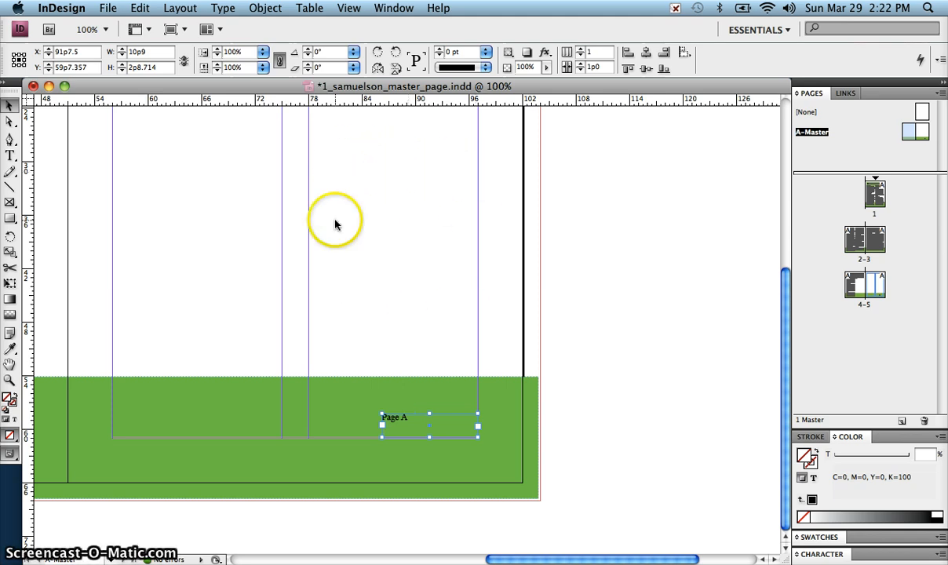
pyautogui.doubleClick(421, 428)
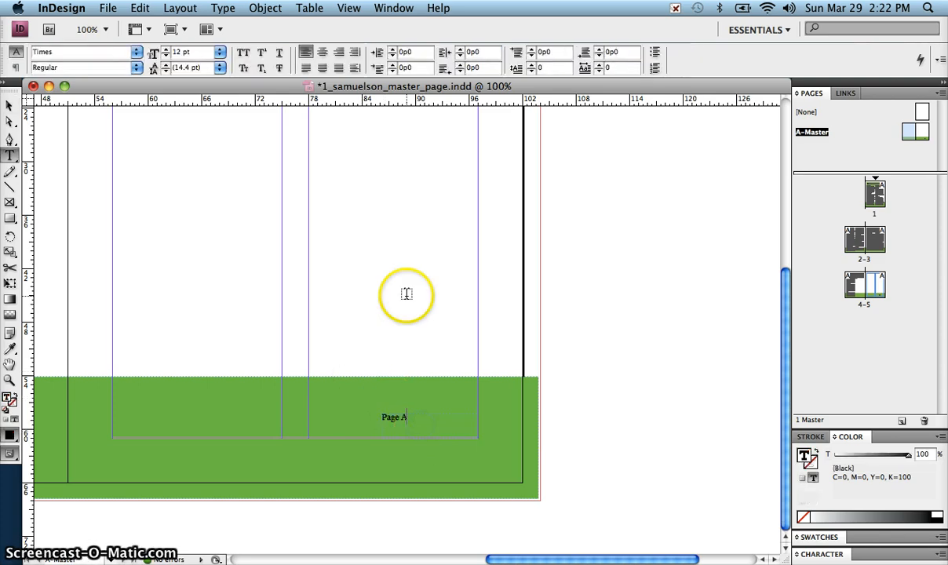
pyautogui.click(337, 53)
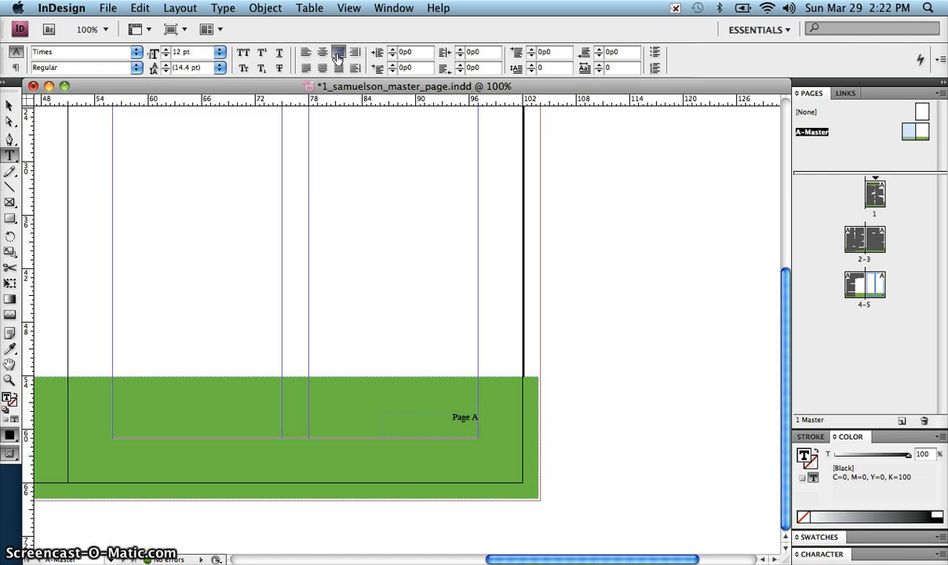
pyautogui.click(336, 56)
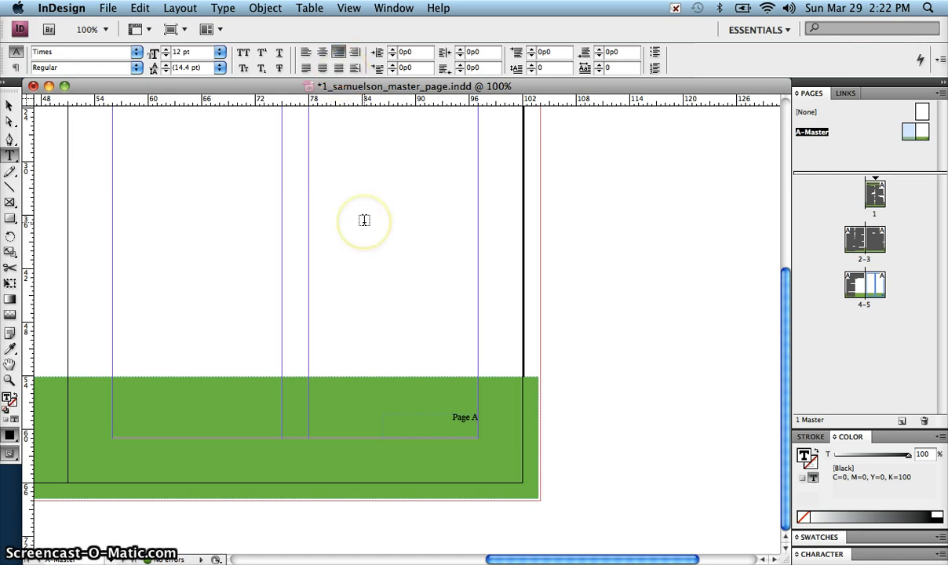
pyautogui.click(238, 399)
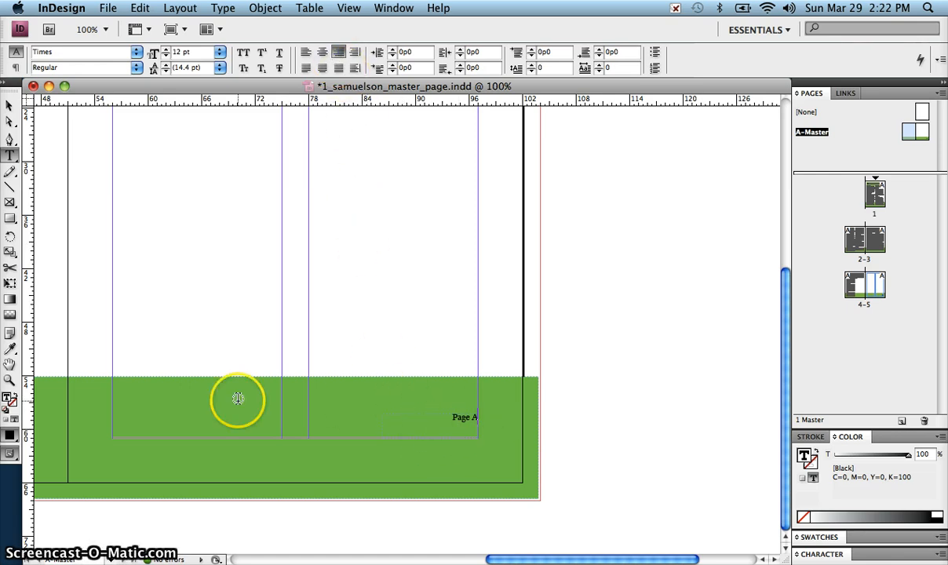
# Step: Lower the top edge of the page-number frame so the frame is about 1p8.7 high
pyautogui.click(9, 104)
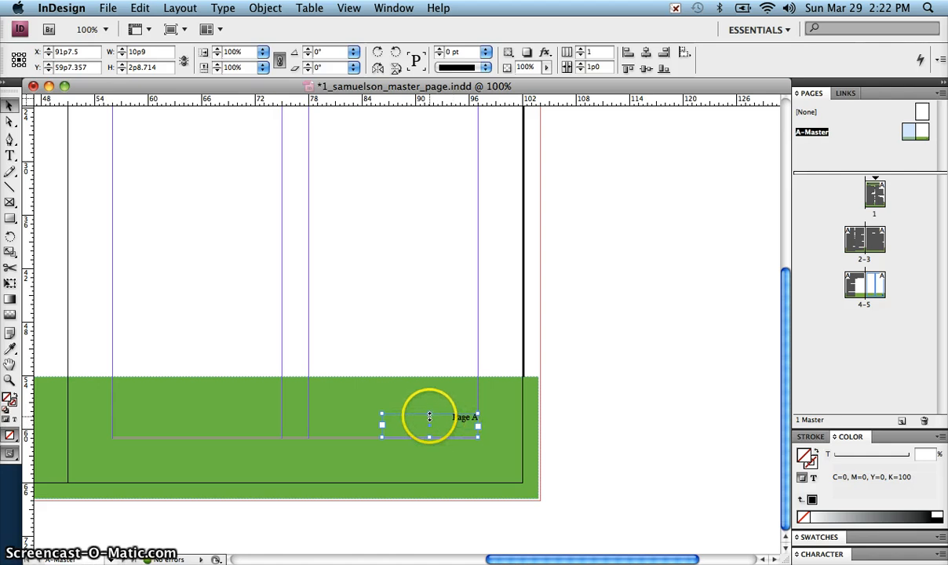
pyautogui.moveTo(428, 412); pyautogui.dragTo(429, 424)
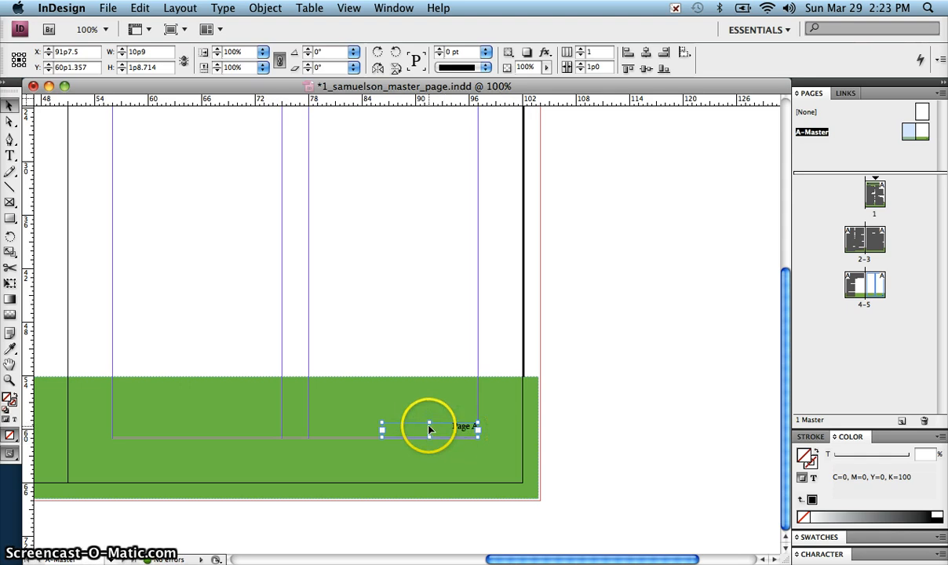
pyautogui.click(462, 432)
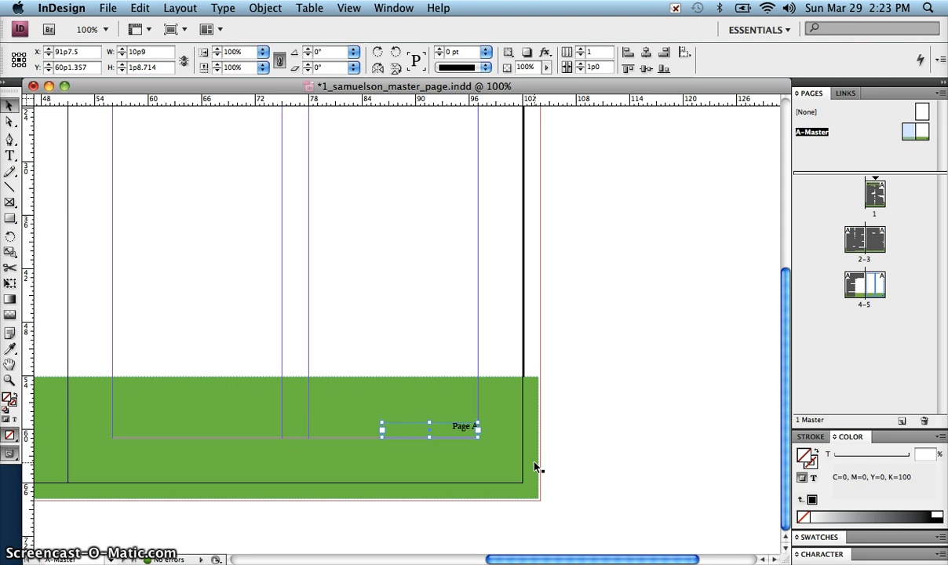
# Step: Nudge the right page's page-number frame down 9 points, to a Y position of 60p10.357
pyautogui.press('super+equal')
pyautogui.press('super+equal')
pyautogui.press('super+equal')
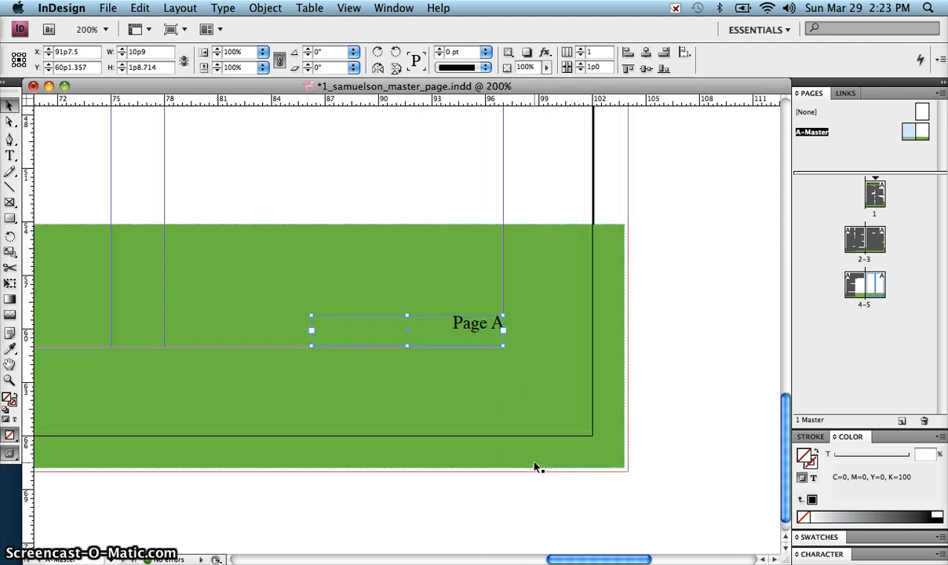
pyautogui.press('Down')
pyautogui.press('Down')
pyautogui.press('Down')
pyautogui.press('Down')
pyautogui.press('Down')
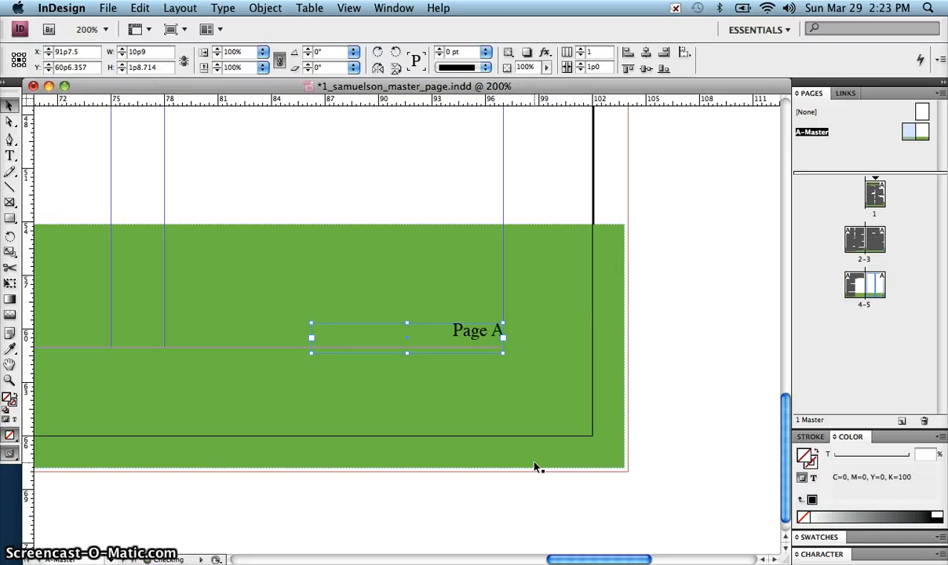
pyautogui.press('Down')
pyautogui.press('Down')
pyautogui.press('Down')
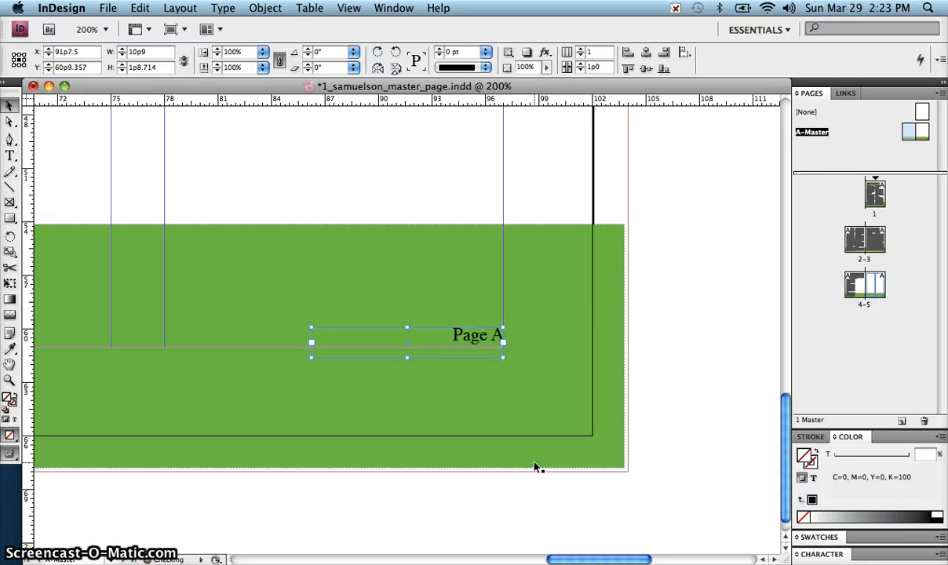
pyautogui.press('Down')
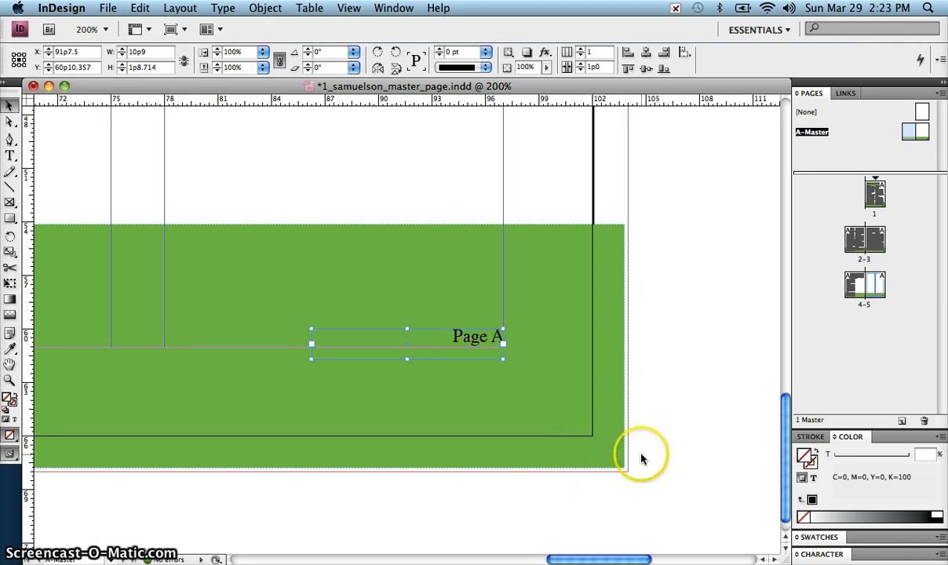
# Step: Duplicate the page-number frame into the left master page's lower outer margin corner, at about X 10p4.5, Y 60p1.6
pyautogui.press('super+0')
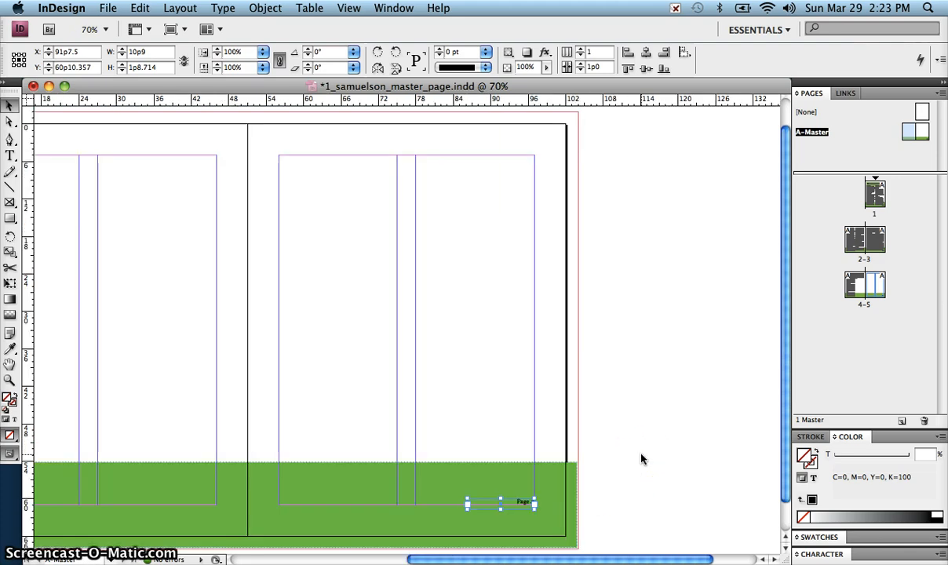
pyautogui.moveTo(637, 560); pyautogui.dragTo(576, 558)
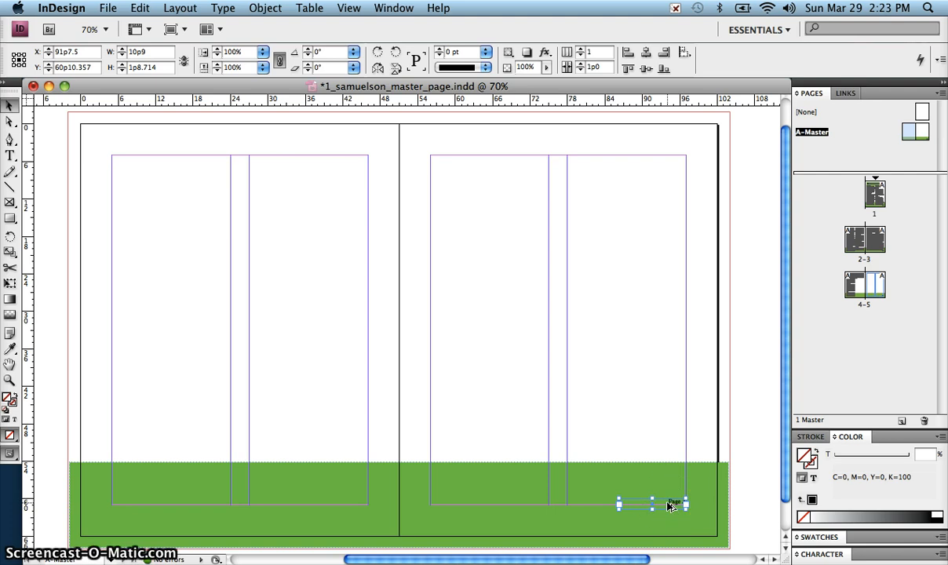
pyautogui.moveTo(669, 505); pyautogui.dragTo(163, 503)
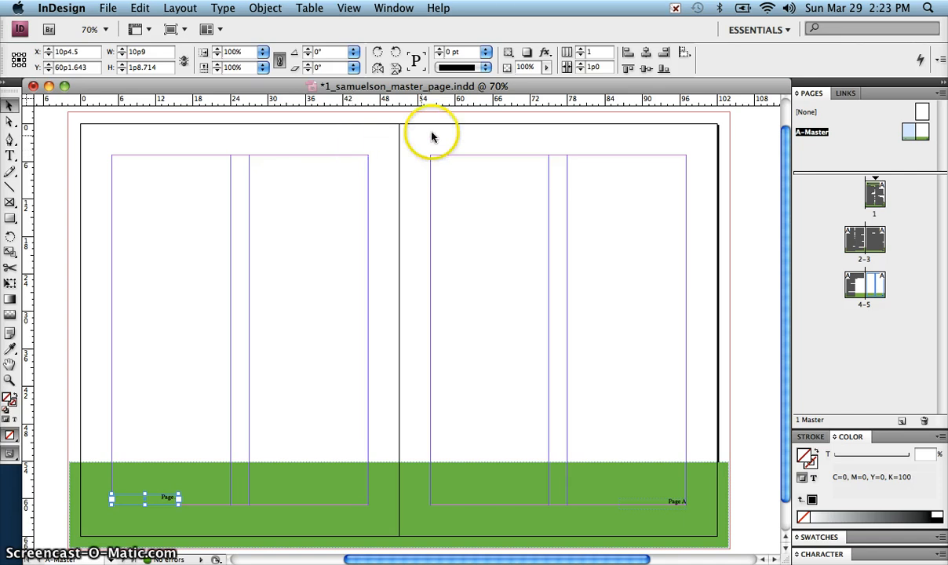
# Step: Left-align the page-number text in the left master page's frame
pyautogui.click(158, 497)
pyautogui.doubleClick(159, 498)
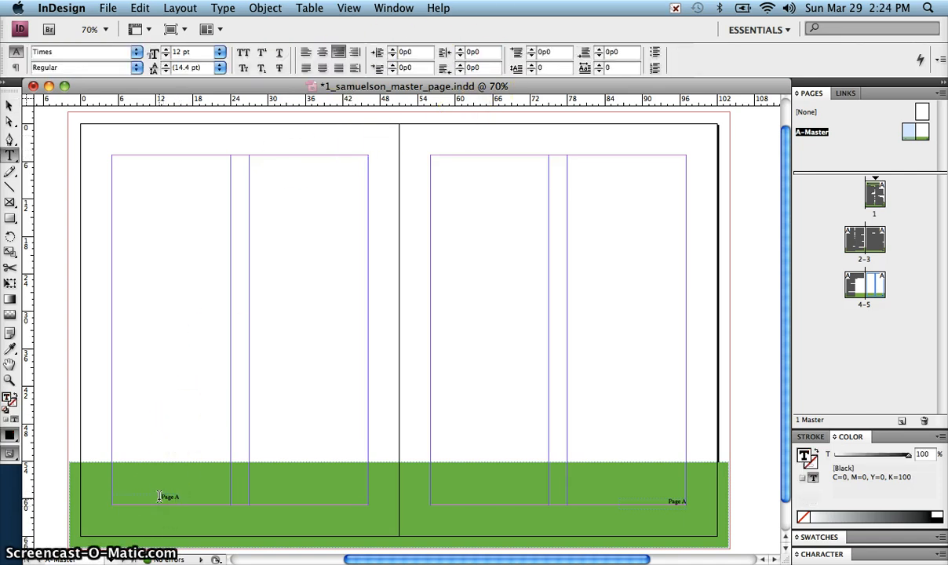
pyautogui.scroll(-2, 273, 243)
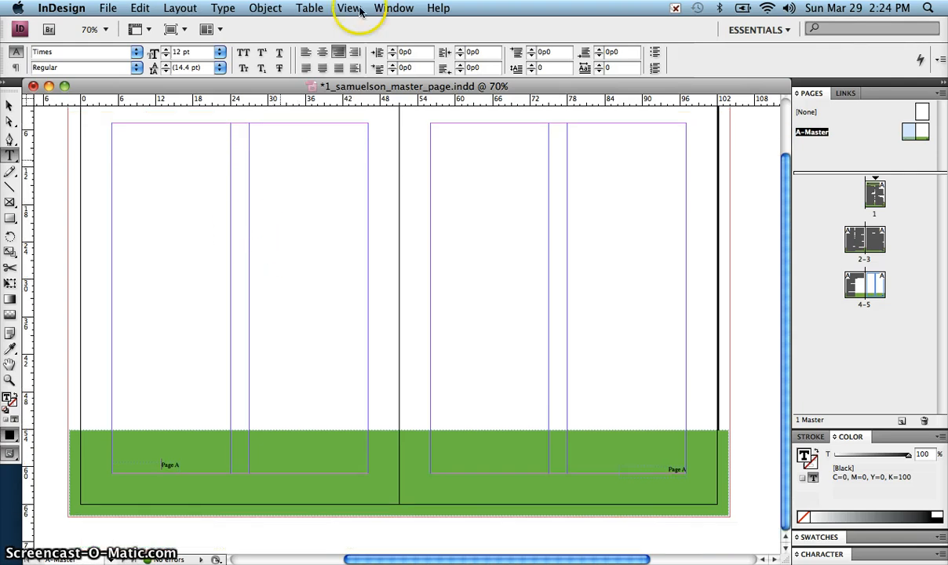
pyautogui.click(306, 53)
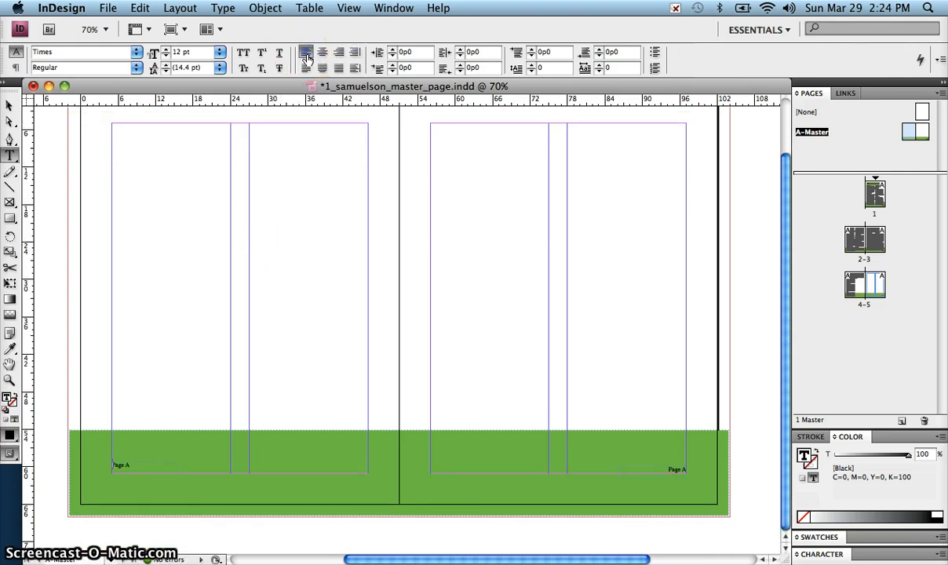
# Step: Align the left and right master page-number frames with each other along their bottom edges
pyautogui.click(9, 105)
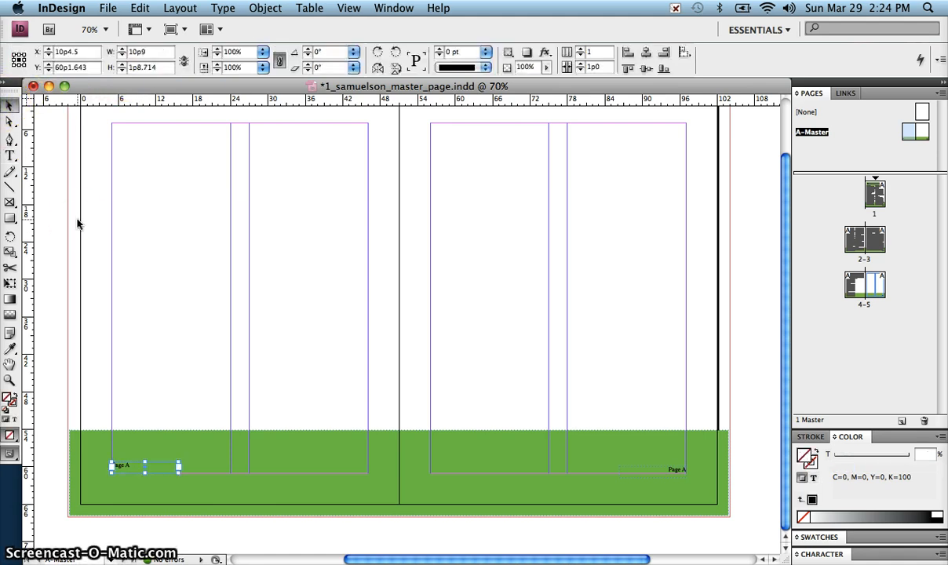
pyautogui.press('super+equal')
pyautogui.press('super+equal')
pyautogui.press('super+equal')
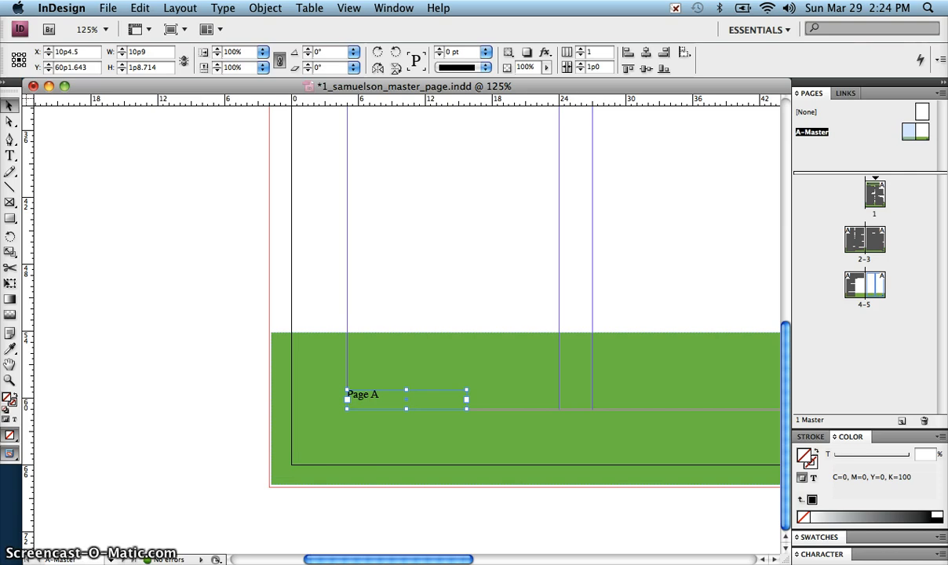
pyautogui.press('super+0')
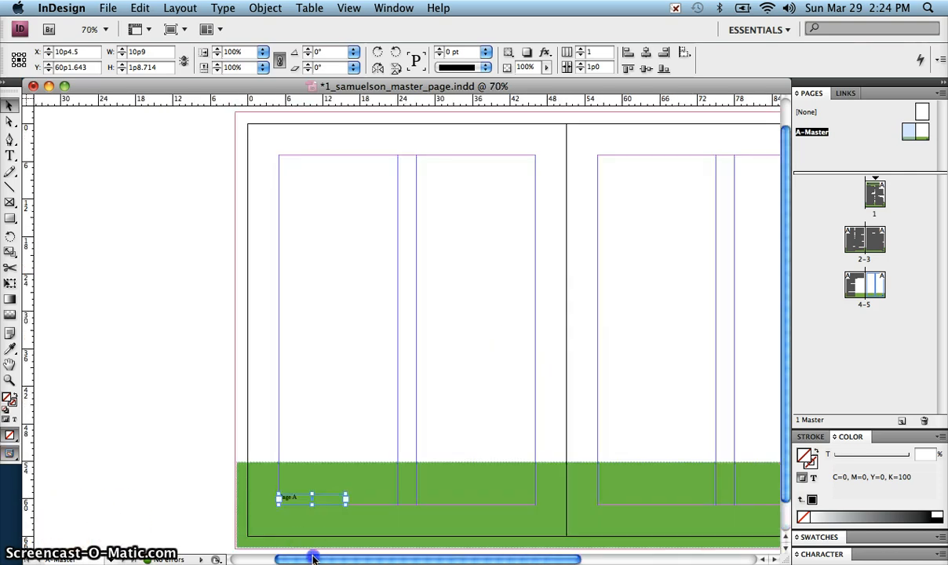
pyautogui.moveTo(311, 557); pyautogui.dragTo(390, 559)
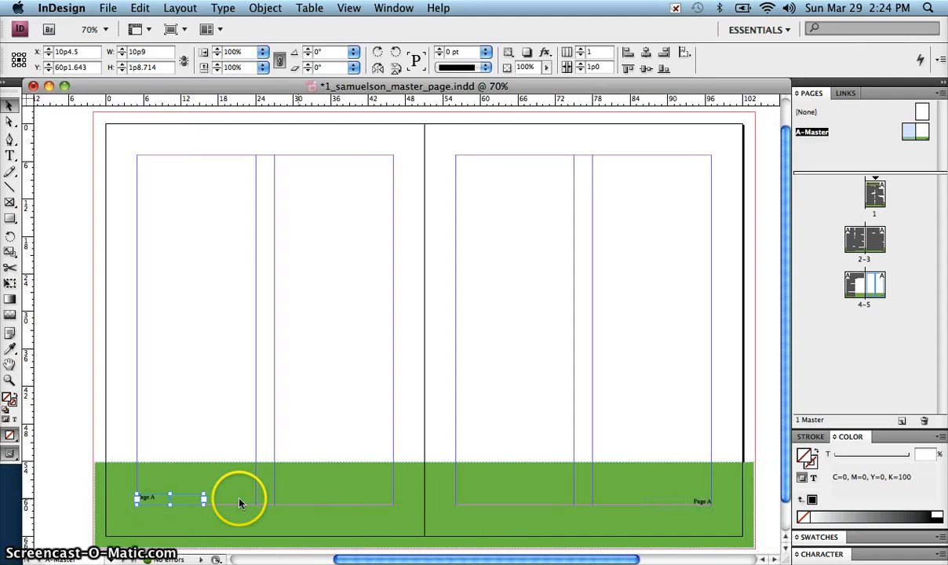
pyautogui.click(637, 389)
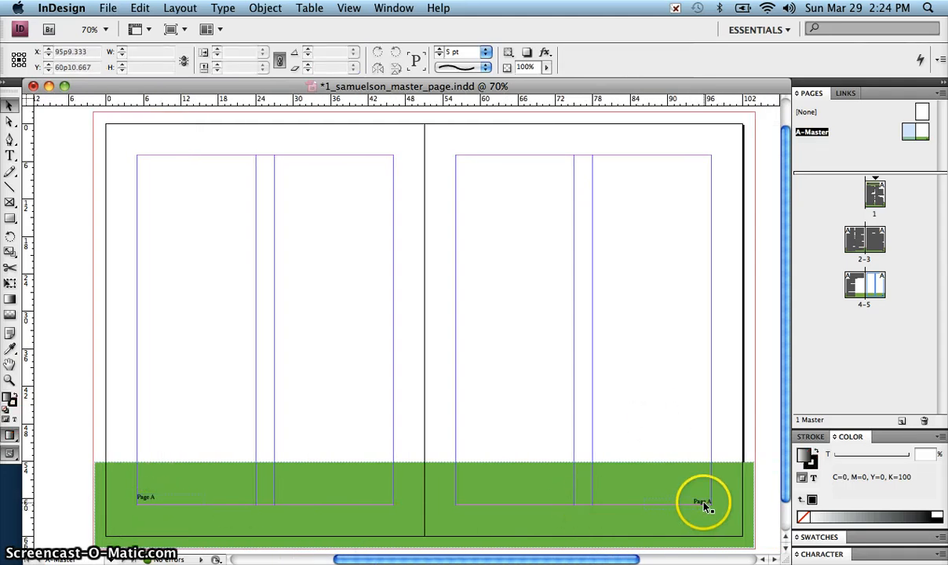
pyautogui.click(704, 503)
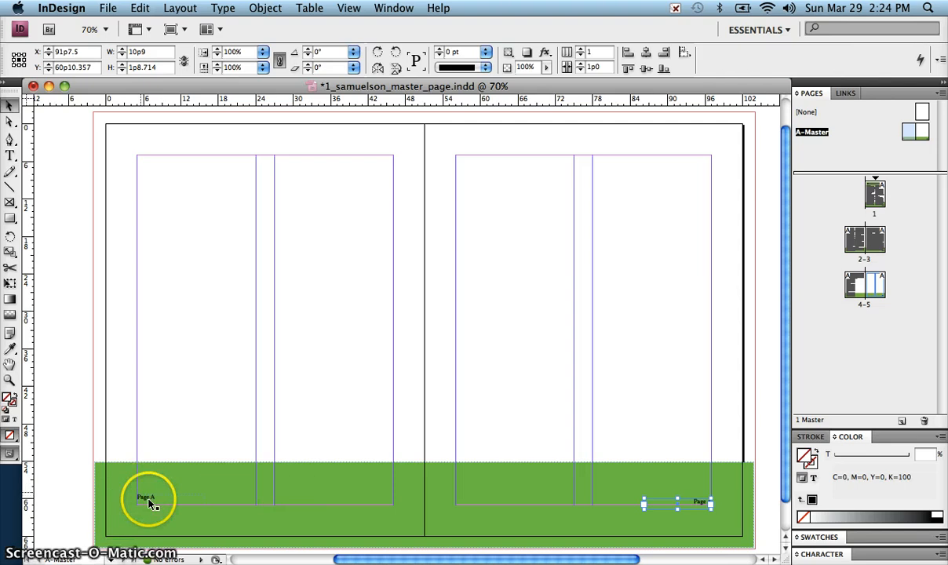
pyautogui.keyDown('shift'); pyautogui.click(149, 501); pyautogui.keyUp('shift')
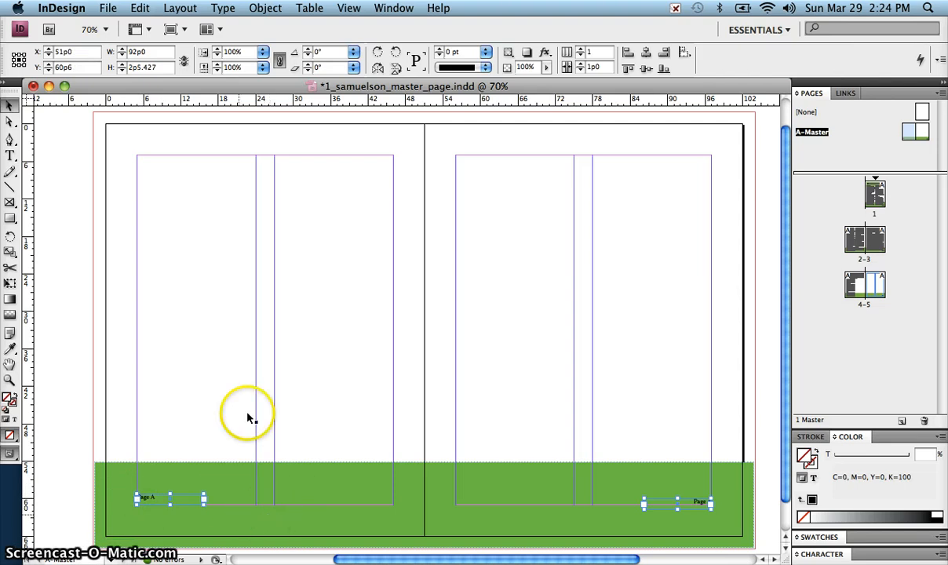
pyautogui.click(664, 70)
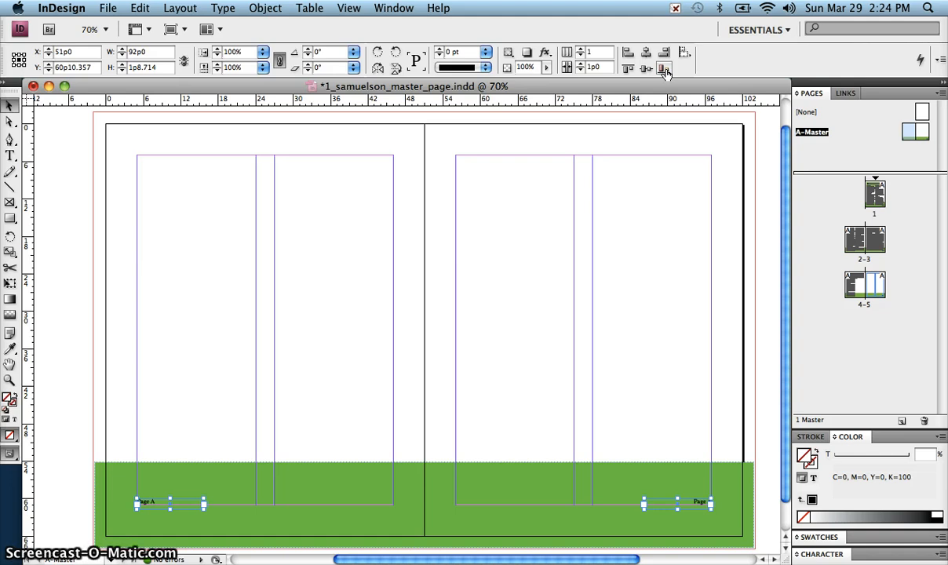
pyautogui.click(664, 70)
# Step: Check the footer overlap on page 1, and lower the top edge of A-Master's green footer bar to make it 10p9.5 high
pyautogui.moveTo(915, 134); pyautogui.dragTo(874, 196)
pyautogui.doubleClick(874, 196)
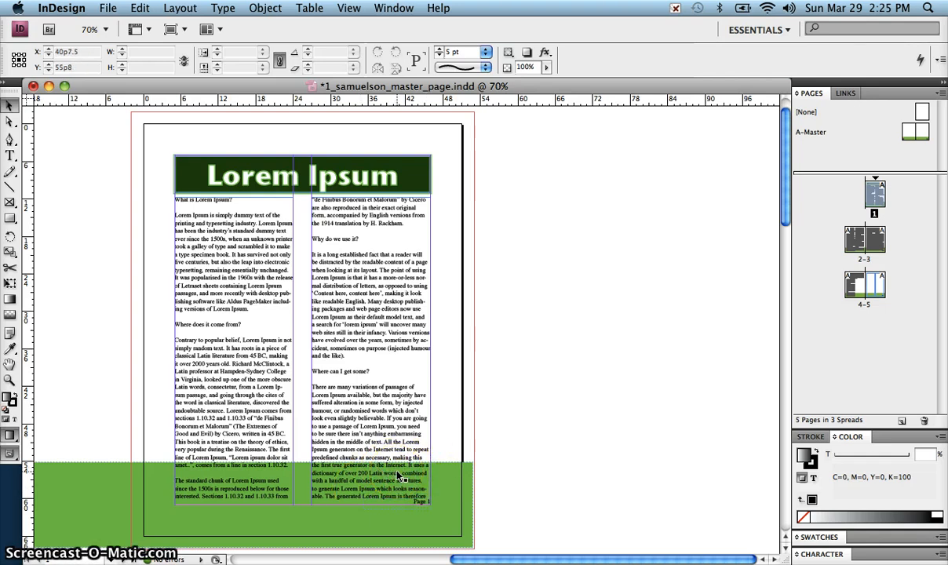
pyautogui.doubleClick(918, 135)
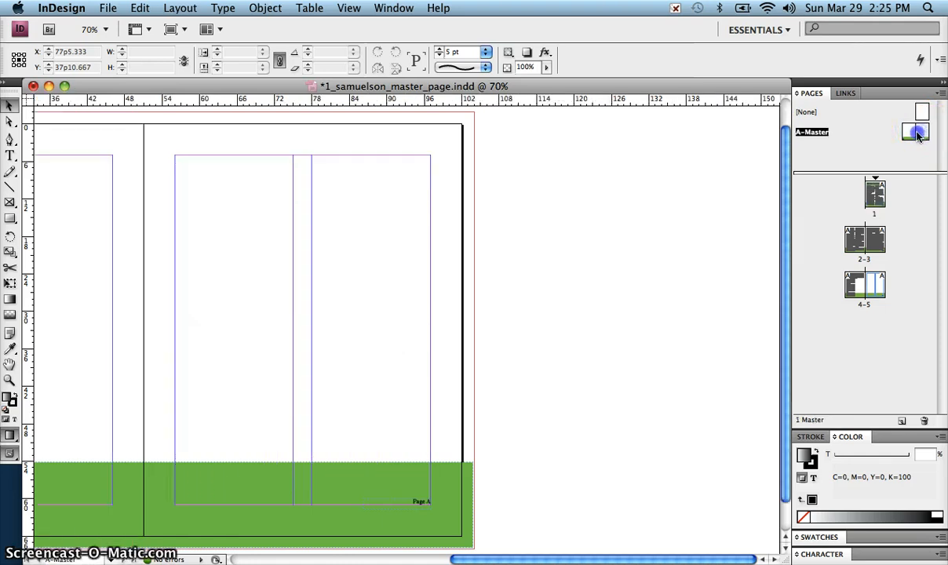
pyautogui.click(247, 492)
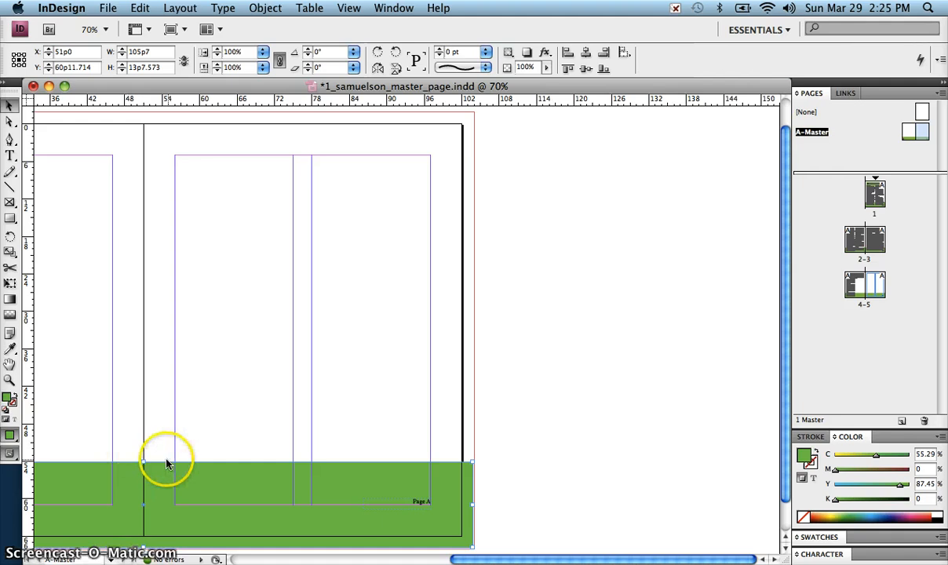
pyautogui.moveTo(140, 461); pyautogui.dragTo(142, 479)
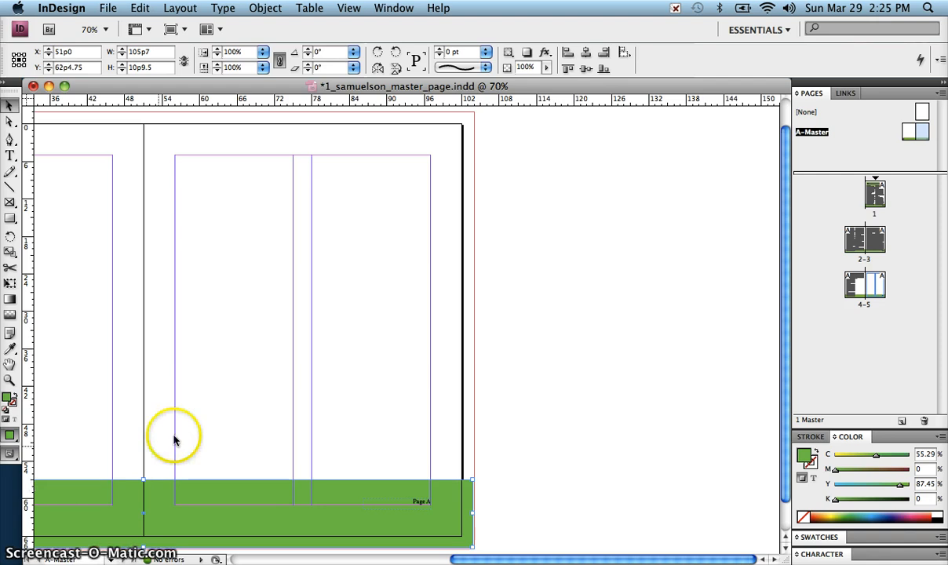
# Step: Shorten both body text frames on page 1 to 45p3.716 high so they end at the top of the green footer bar
pyautogui.doubleClick(875, 192)
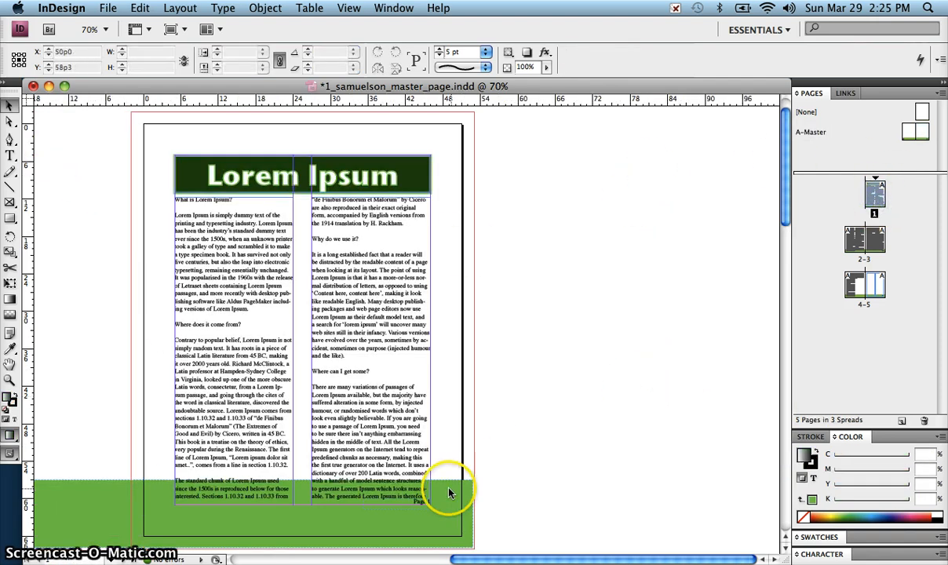
pyautogui.click(240, 497)
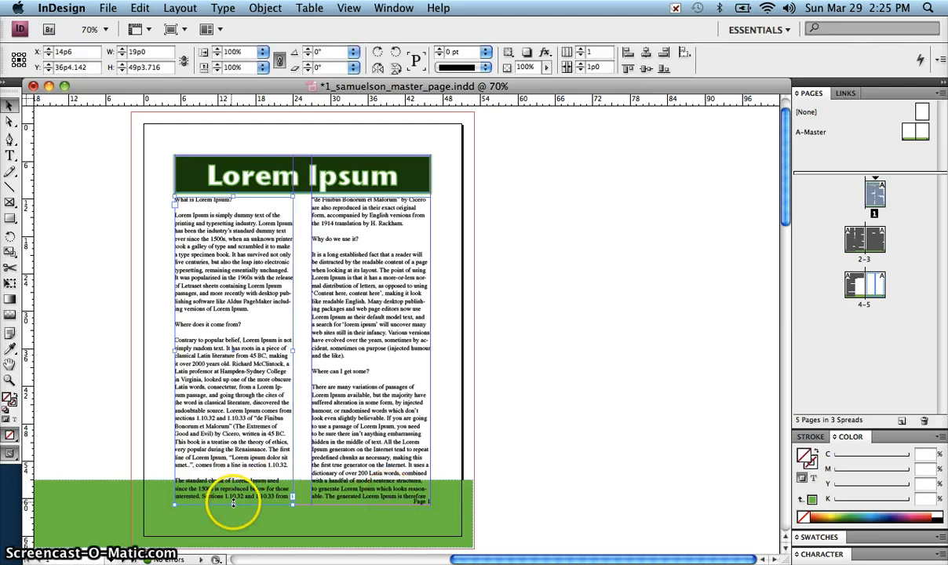
pyautogui.moveTo(237, 509); pyautogui.dragTo(232, 481)
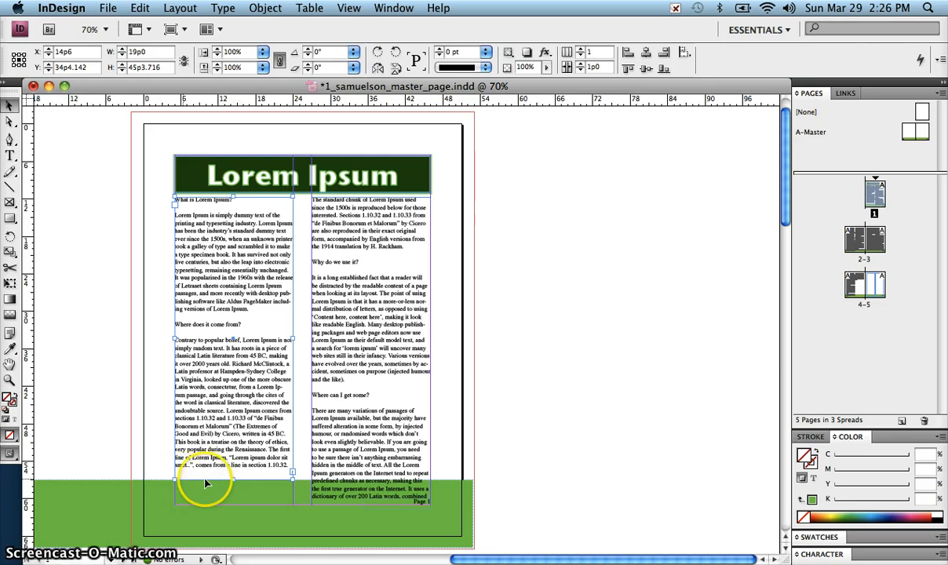
pyautogui.click(371, 499)
pyautogui.moveTo(371, 506); pyautogui.dragTo(371, 481)
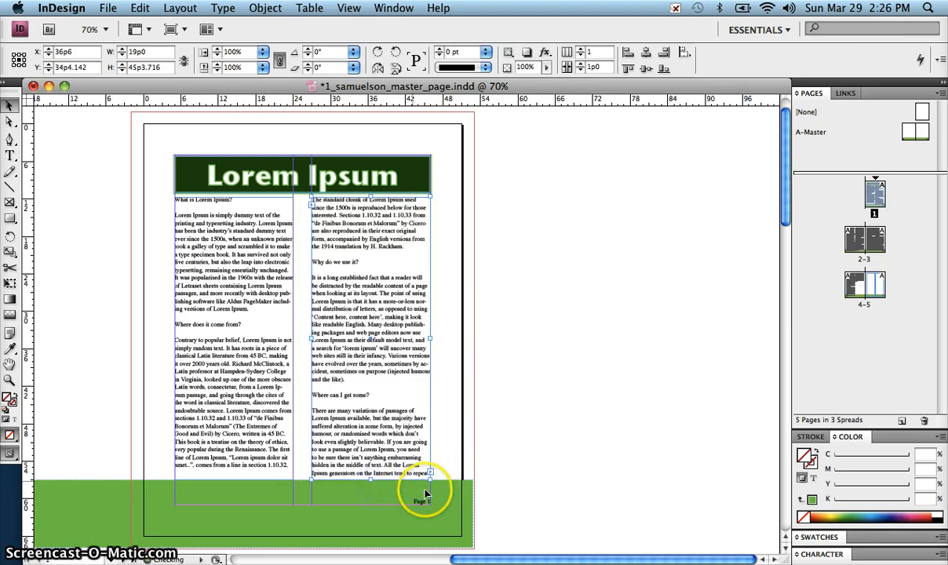
pyautogui.click(445, 490)
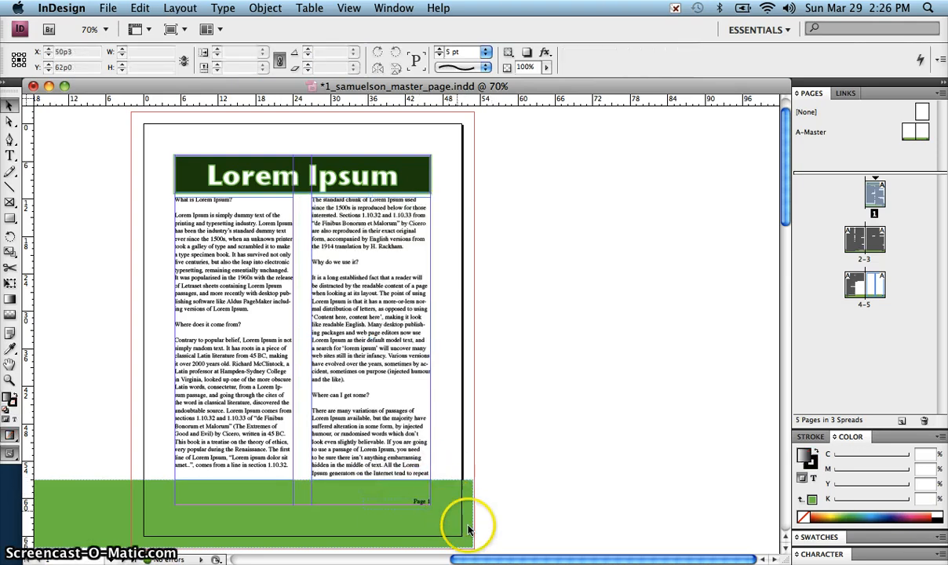
# Step: Shorten all four text frames on pages 2-3 to 52p0 high so they end at the top of the footer bar
pyautogui.doubleClick(869, 243)
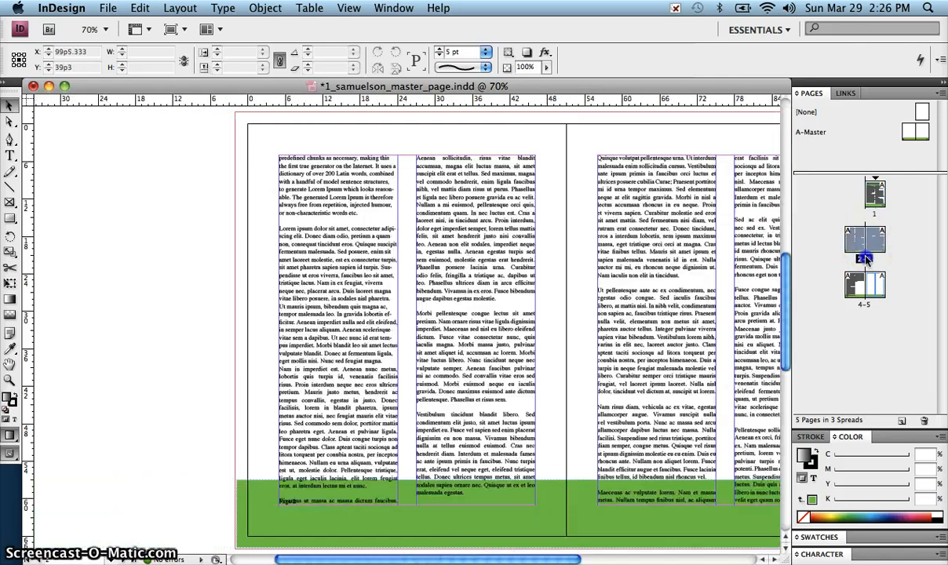
pyautogui.click(328, 492)
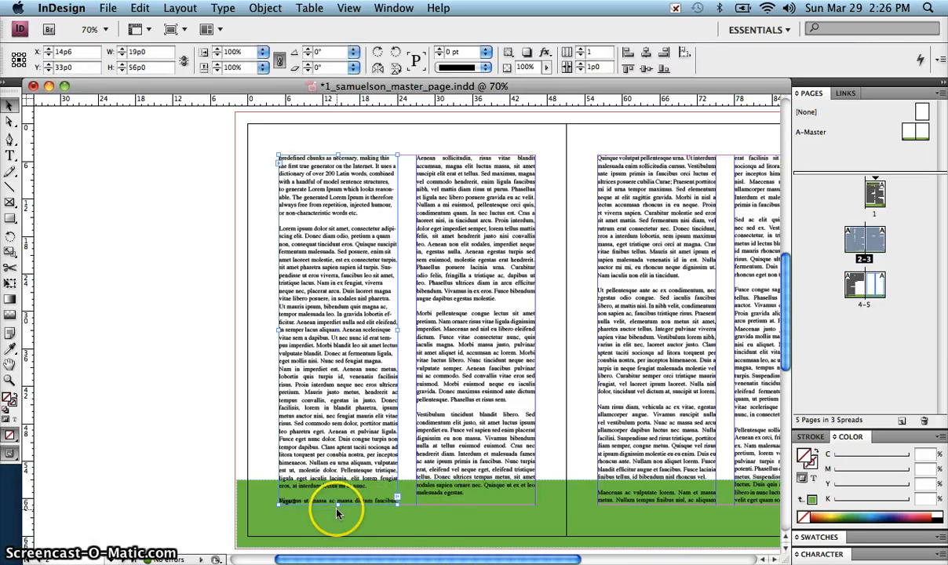
pyautogui.moveTo(338, 506); pyautogui.dragTo(339, 481)
pyautogui.click(434, 497)
pyautogui.moveTo(474, 503); pyautogui.dragTo(483, 481)
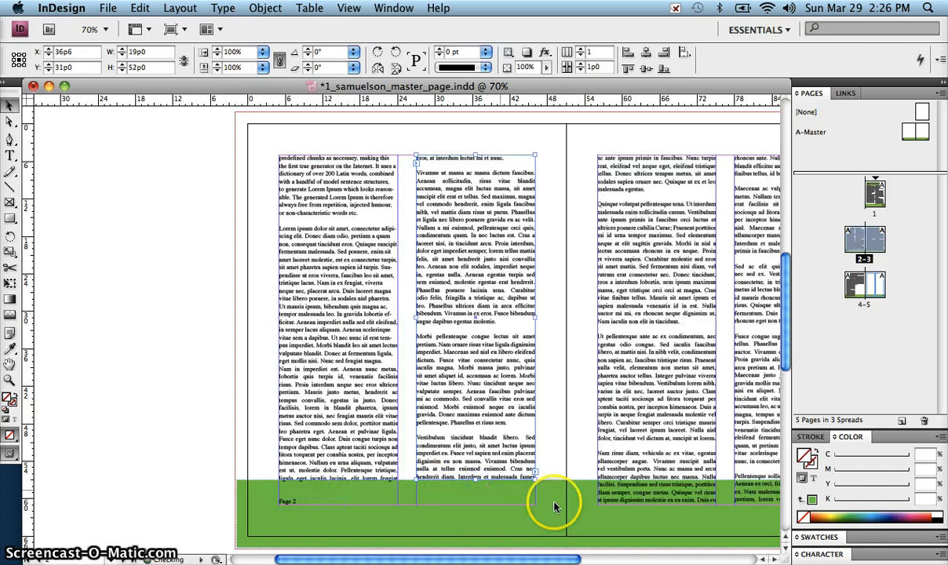
pyautogui.click(673, 503)
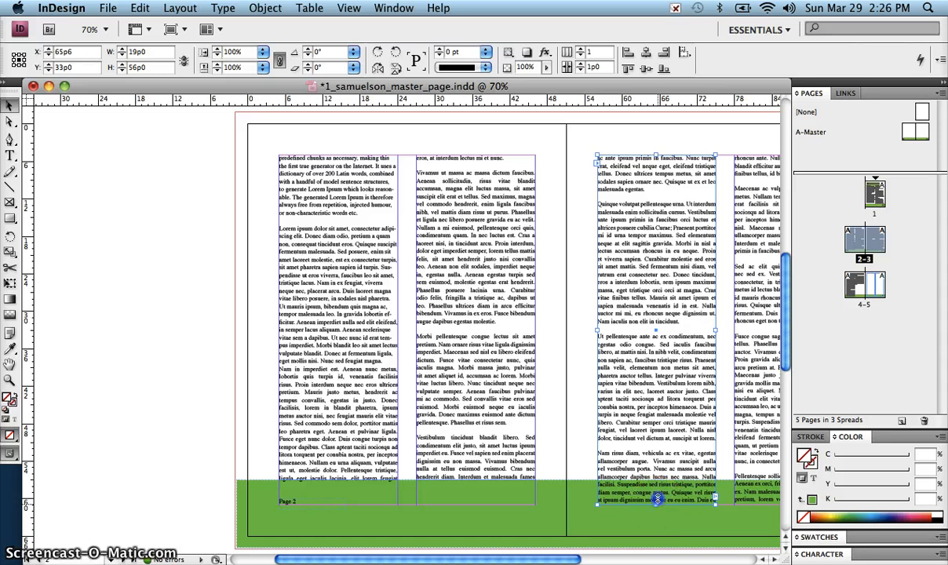
pyautogui.moveTo(656, 499); pyautogui.dragTo(658, 475)
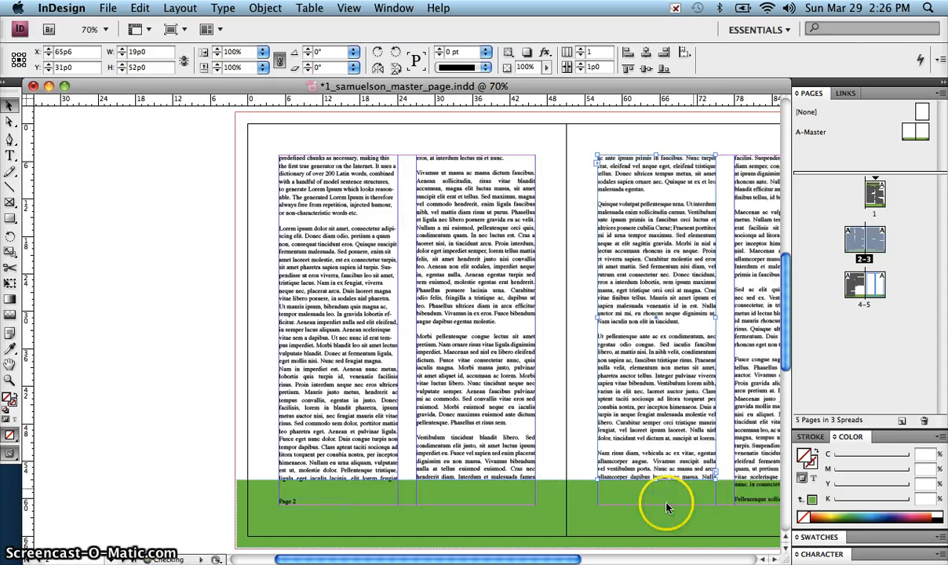
pyautogui.moveTo(527, 560); pyautogui.dragTo(601, 559)
pyautogui.moveTo(609, 504); pyautogui.dragTo(614, 479)
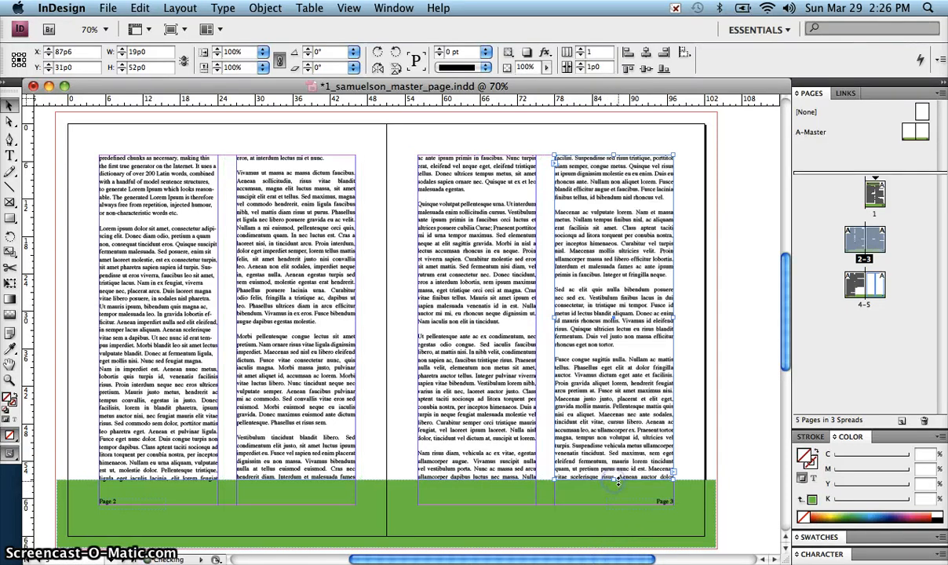
# Step: Shorten both text frames on page 4 to 52p0 high so they end at the top of the footer bar
pyautogui.click(862, 306)
pyautogui.click(862, 306)
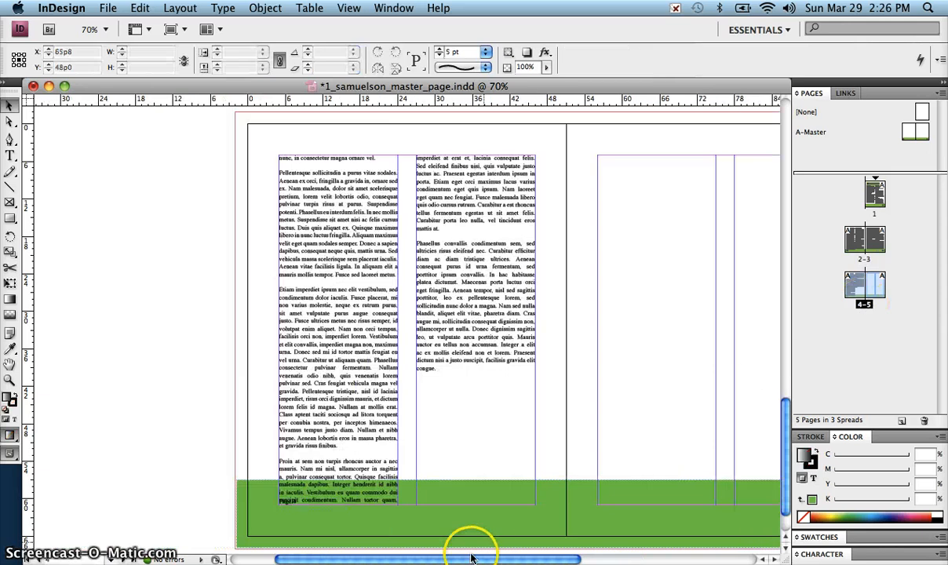
pyautogui.click(344, 488)
pyautogui.moveTo(337, 506); pyautogui.dragTo(343, 479)
pyautogui.click(451, 491)
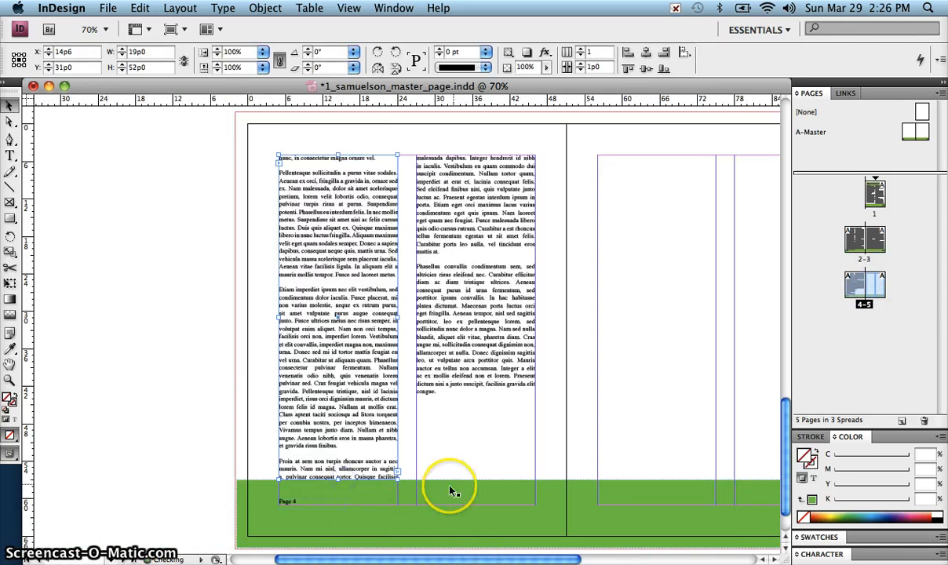
pyautogui.moveTo(474, 506); pyautogui.dragTo(477, 480)
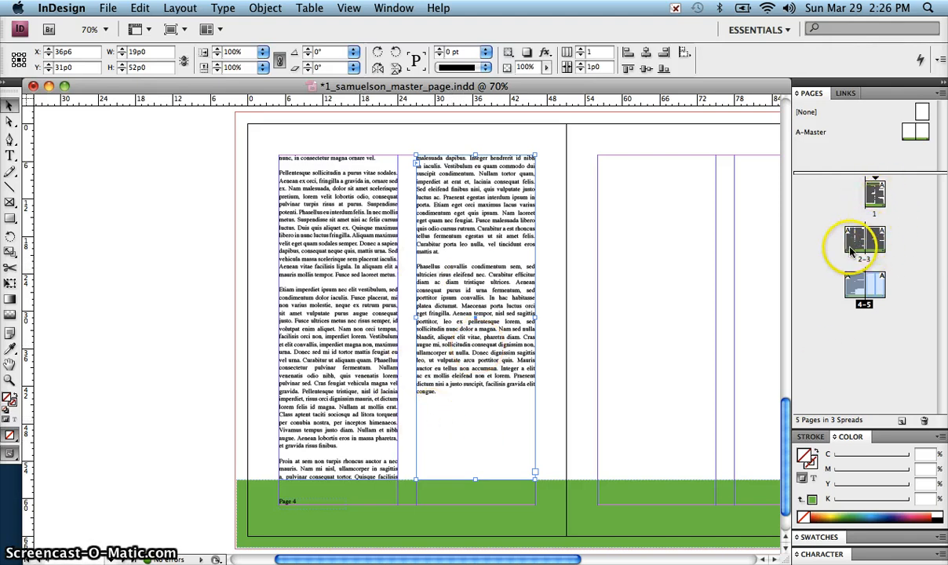
# Step: Review the footer bar and page numbers on spreads 4-5 and 2-3 and on page 1
pyautogui.click(857, 297)
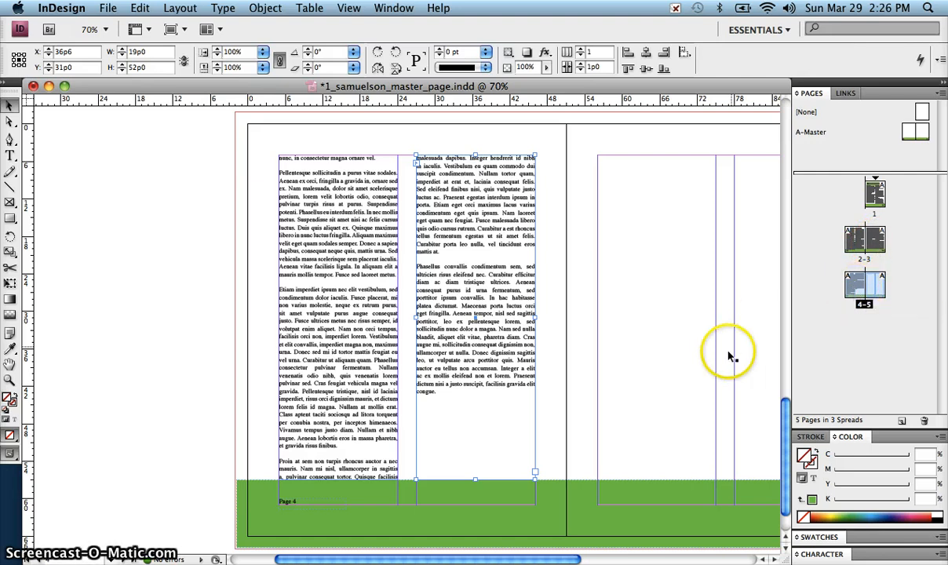
pyautogui.moveTo(730, 355); pyautogui.dragTo(661, 372)
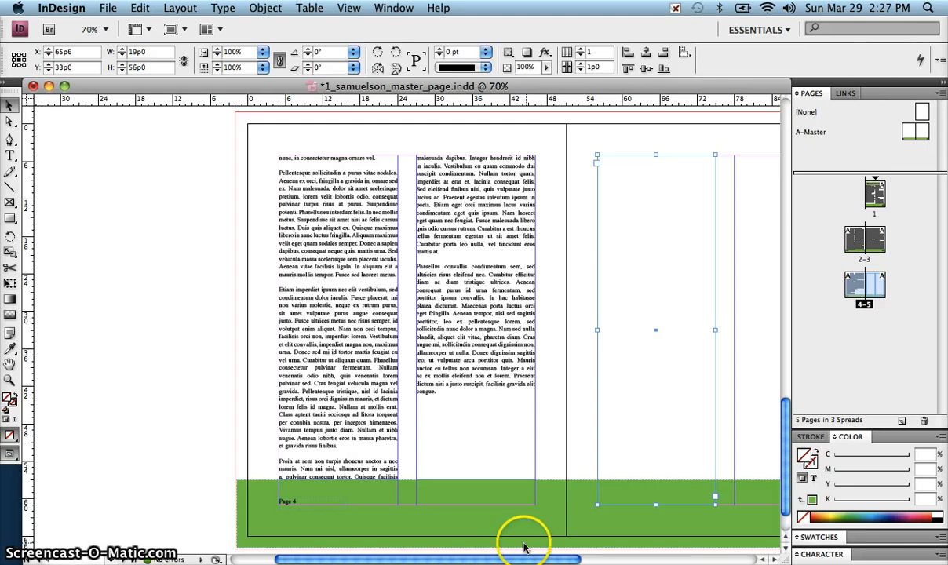
pyautogui.moveTo(517, 560); pyautogui.dragTo(580, 560)
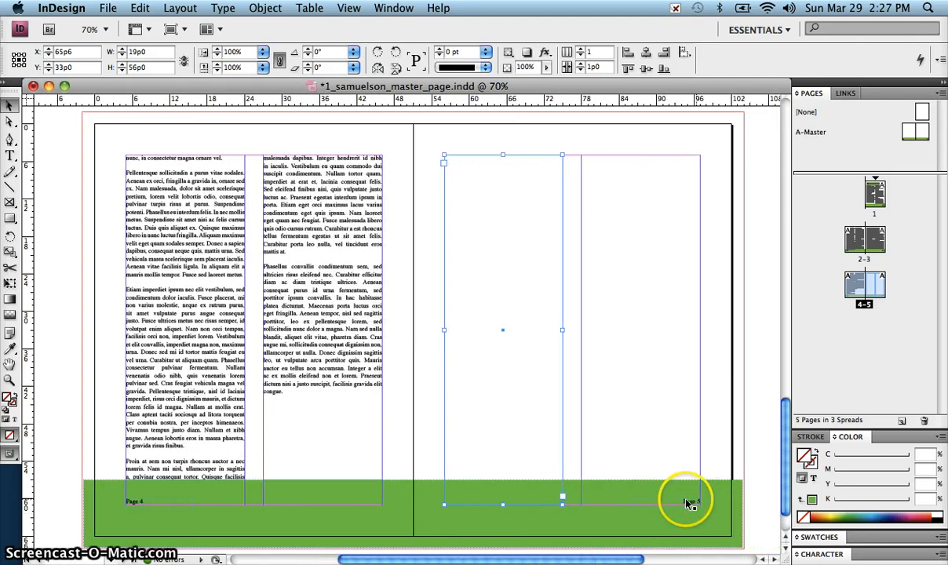
pyautogui.doubleClick(863, 263)
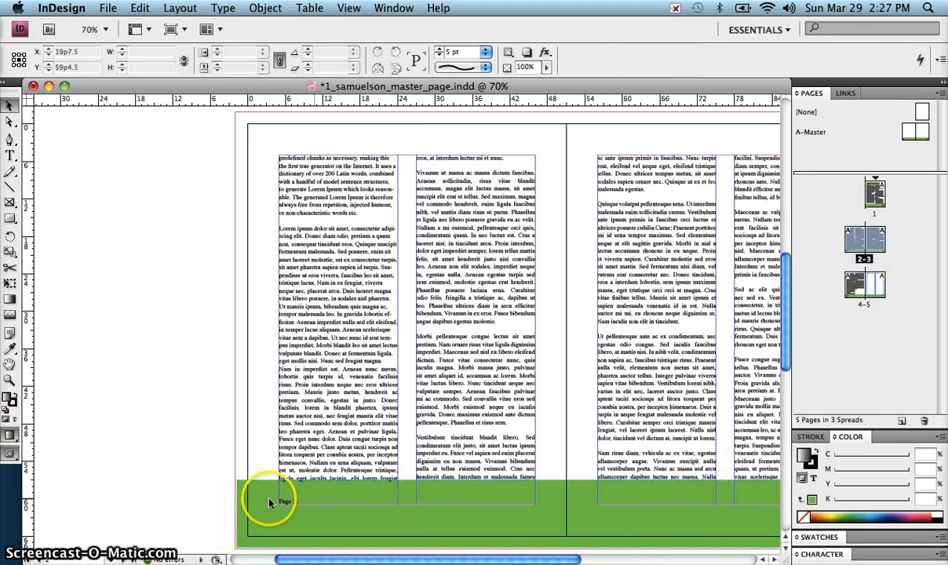
pyautogui.moveTo(296, 559); pyautogui.dragTo(383, 559)
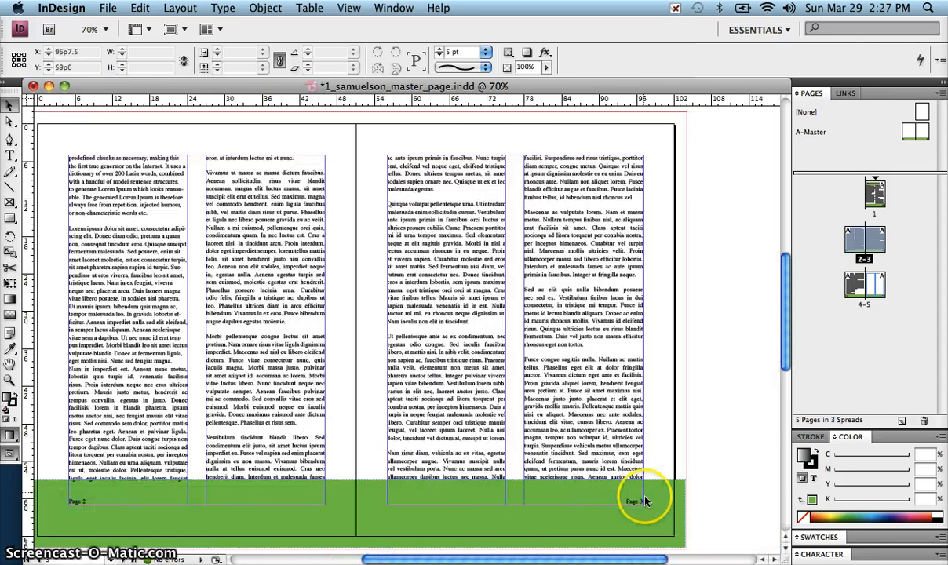
pyautogui.doubleClick(872, 191)
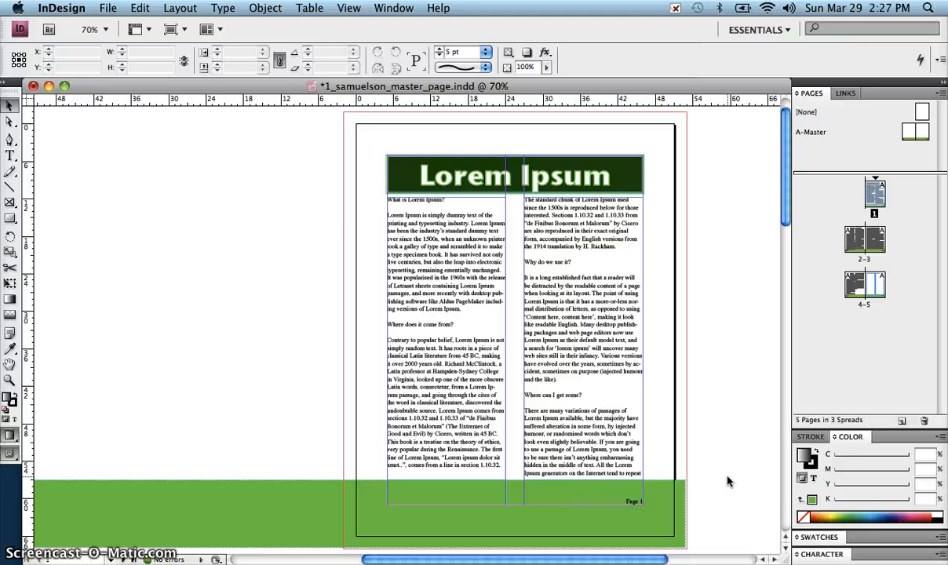
# Step: Save the document and export it to the Desktop as an Adobe PDF under the suggested file name with the offered PDF settings
pyautogui.press('super+s')
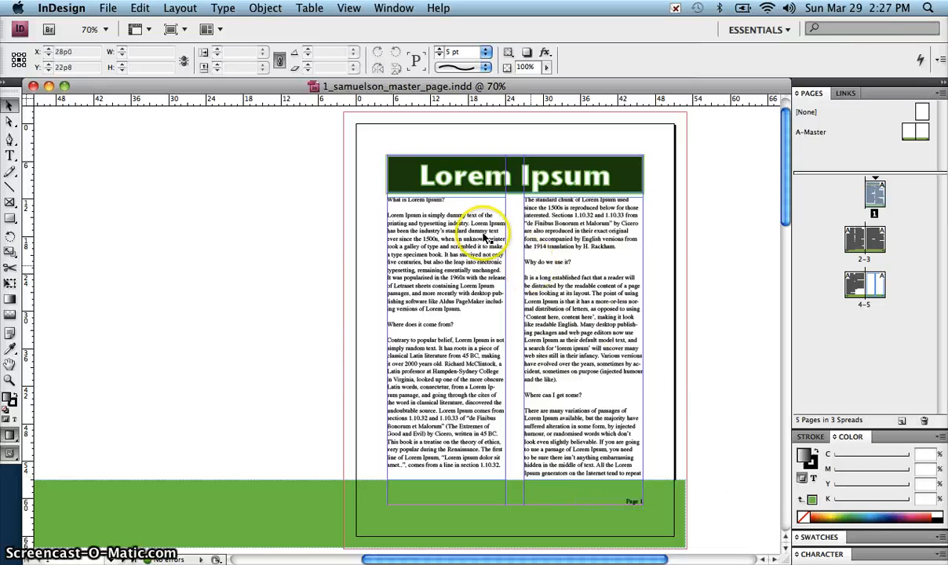
pyautogui.click(108, 8)
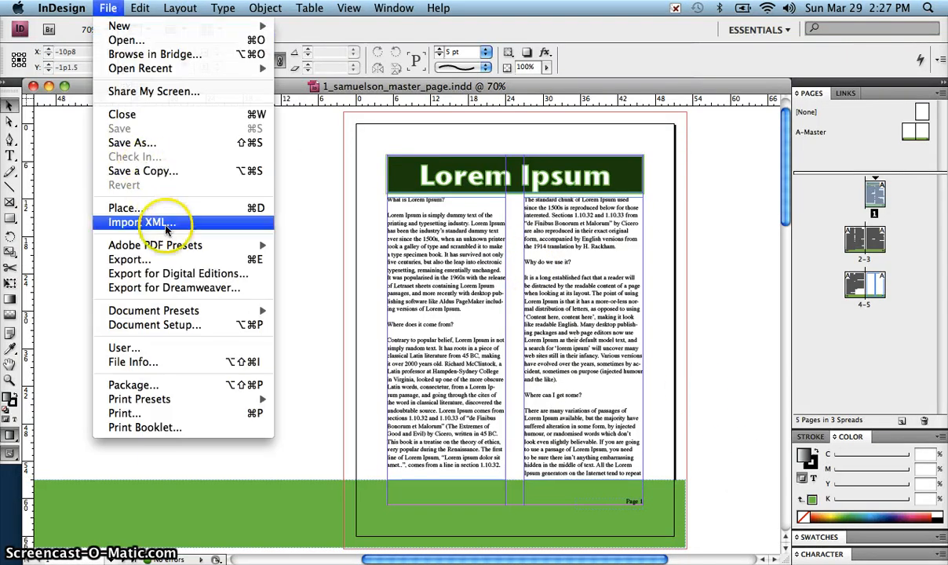
pyautogui.click(165, 260)
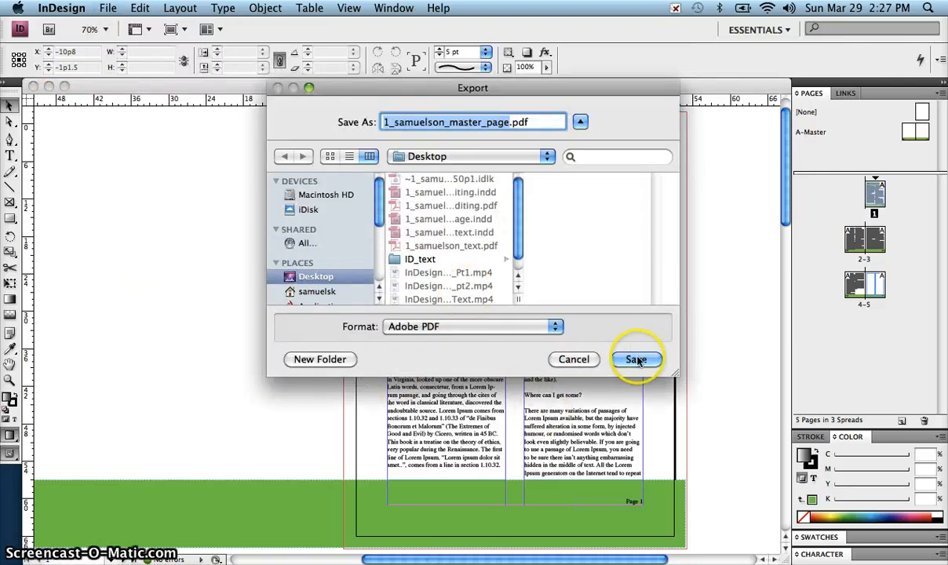
pyautogui.click(635, 359)
pyautogui.click(690, 514)
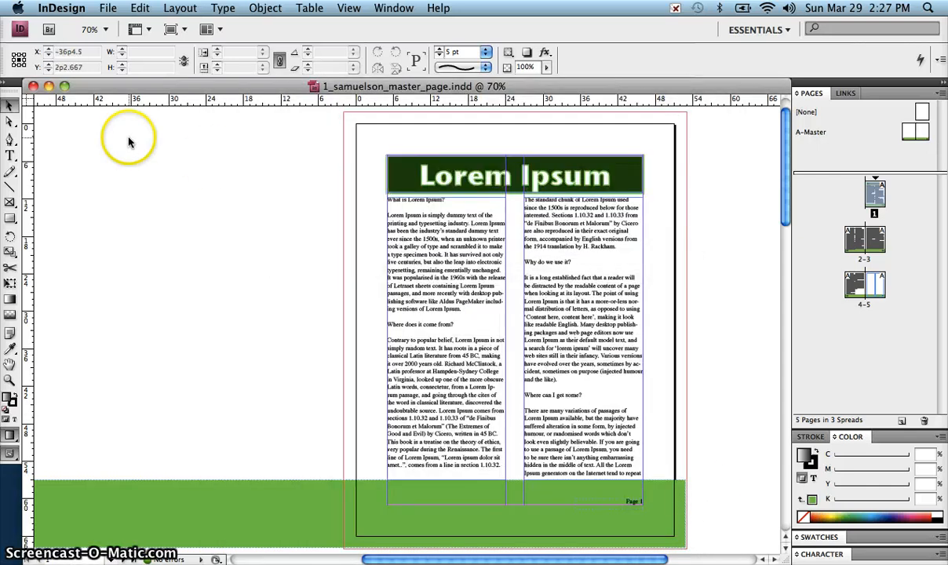
# Step: Close the document and, on the Finder desktop, line up its INDD and PDF files beside the other project files, with the ID_text folder above
pyautogui.click(33, 85)
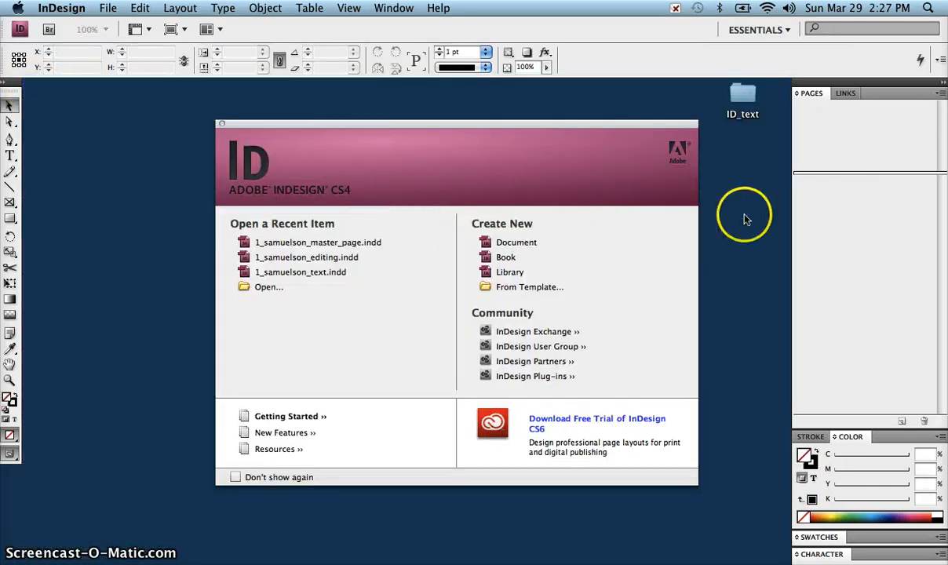
pyautogui.click(745, 220)
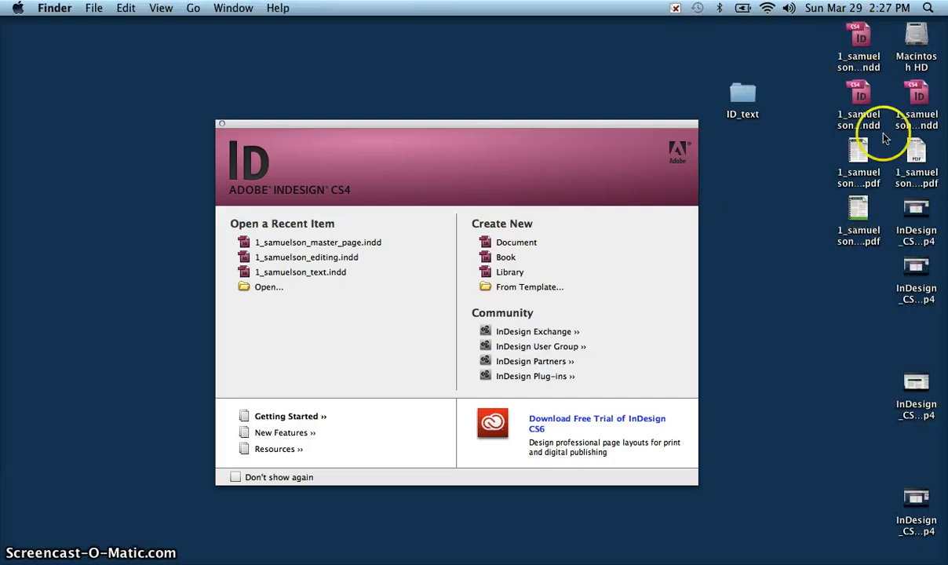
pyautogui.click(856, 41)
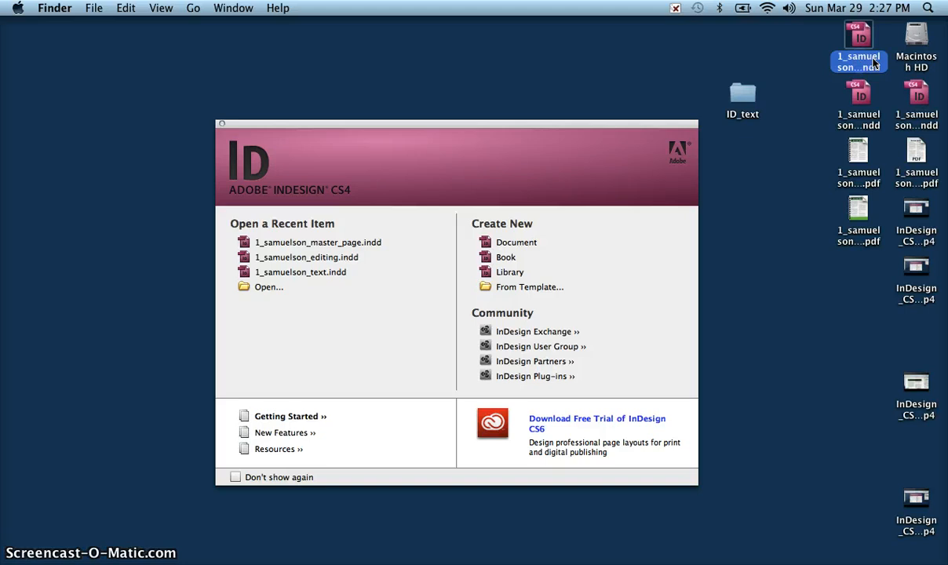
pyautogui.moveTo(873, 36); pyautogui.dragTo(814, 92)
pyautogui.click(843, 228)
pyautogui.moveTo(781, 189); pyautogui.dragTo(742, 157)
pyautogui.moveTo(742, 101); pyautogui.dragTo(785, 38)
pyautogui.moveTo(742, 140); pyautogui.dragTo(745, 102)
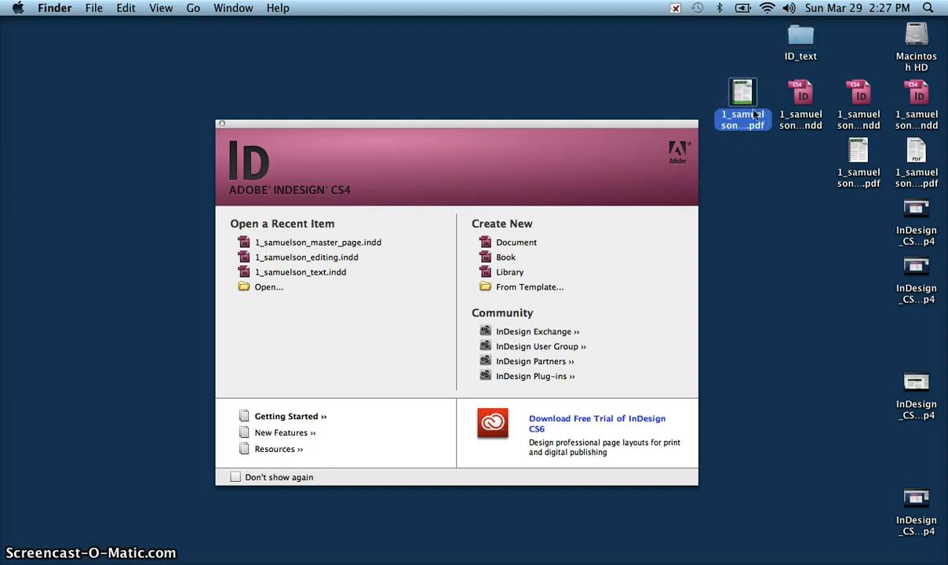
# Step: Open the exported master-page PDF from the desktop in Adobe Reader and enlarge its window to fill the screen
pyautogui.click(754, 159)
pyautogui.click(742, 100)
pyautogui.doubleClick(742, 100)
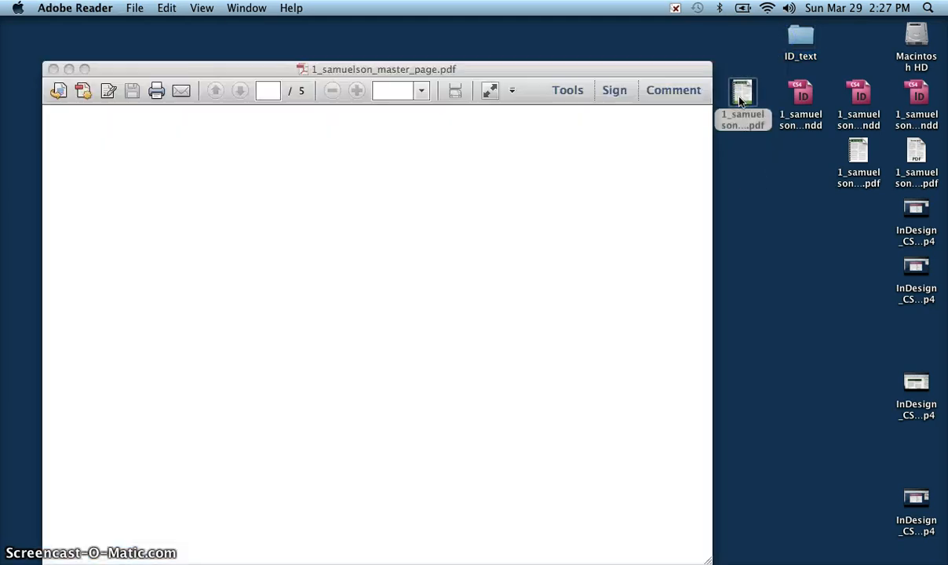
pyautogui.click(84, 69)
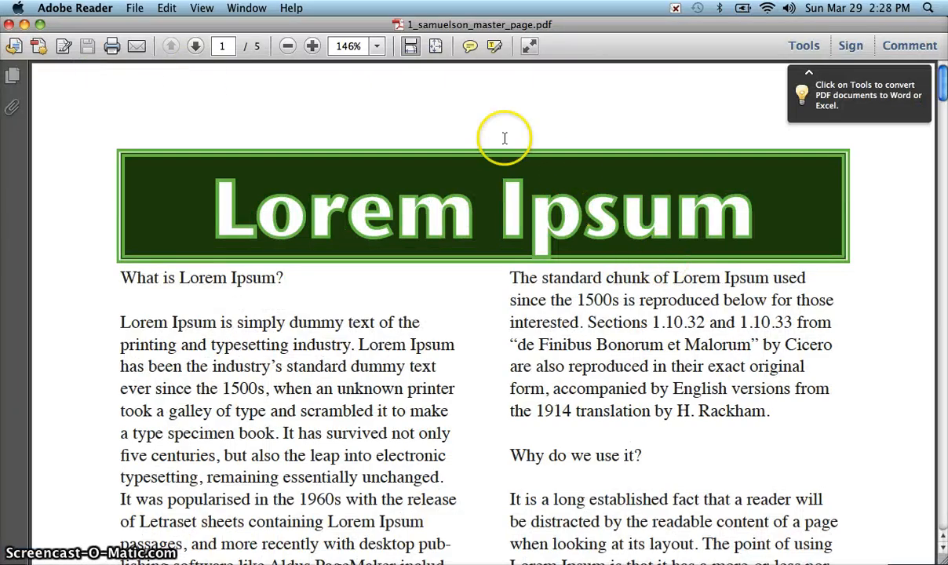
# Step: Show the PDF at page level and check the green footer bar and page number on pages 1 to 5
pyautogui.click(380, 46)
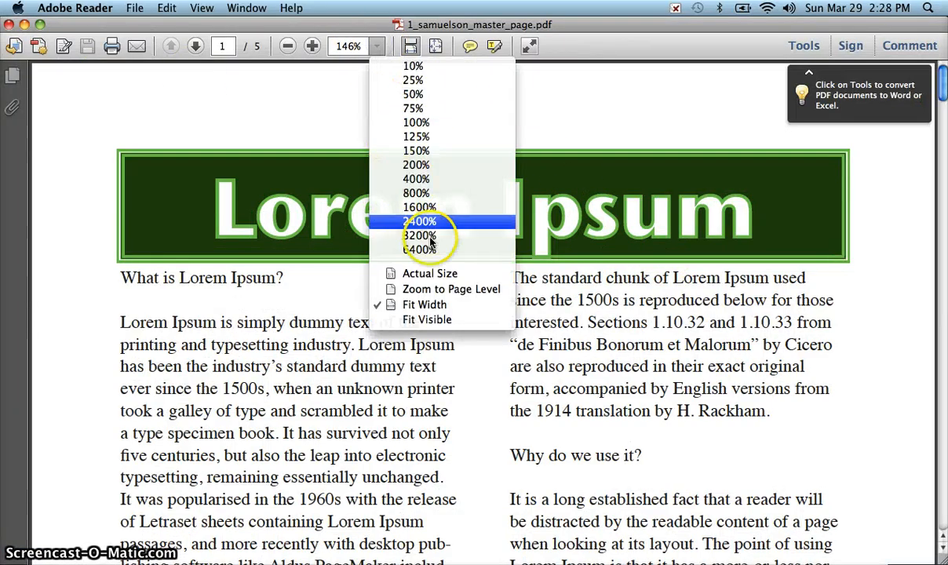
pyautogui.click(457, 306)
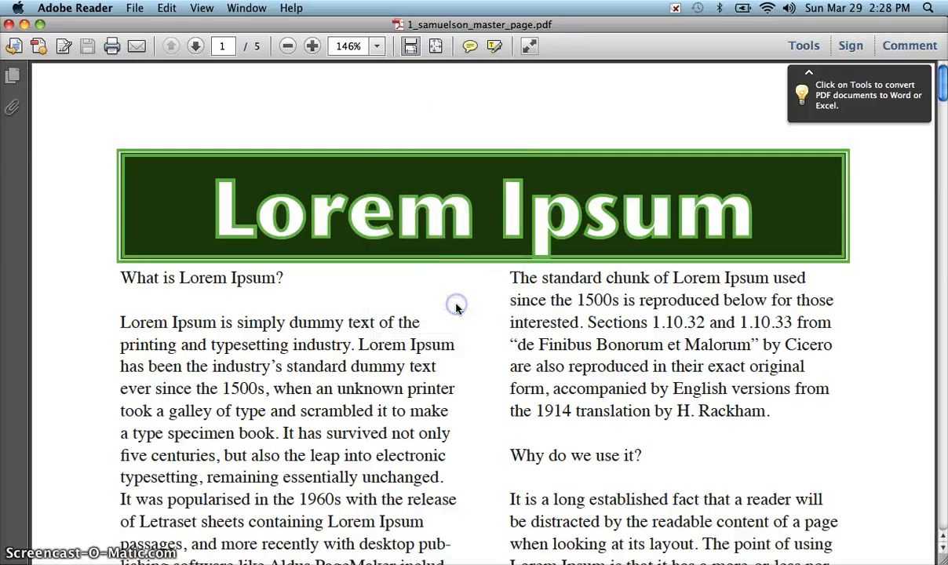
pyautogui.click(376, 46)
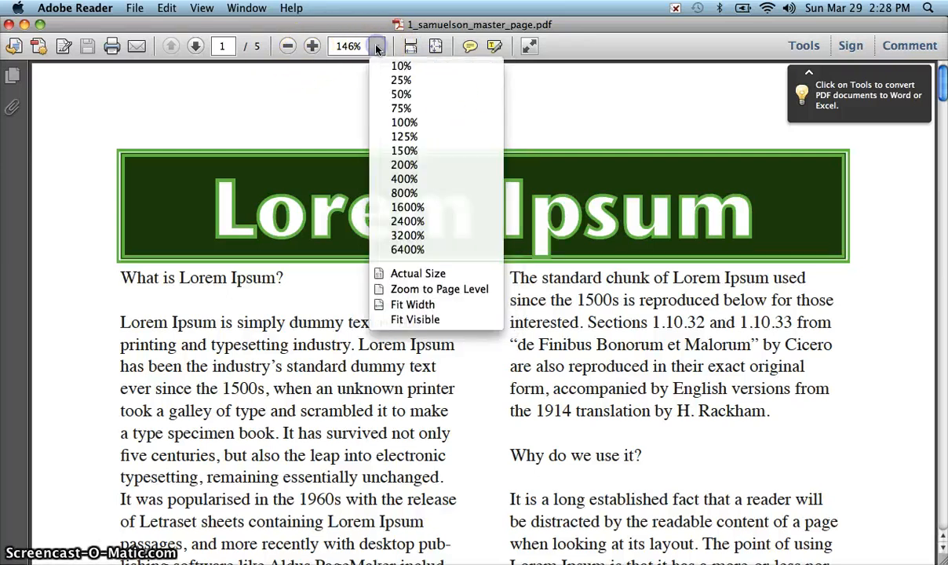
pyautogui.click(443, 290)
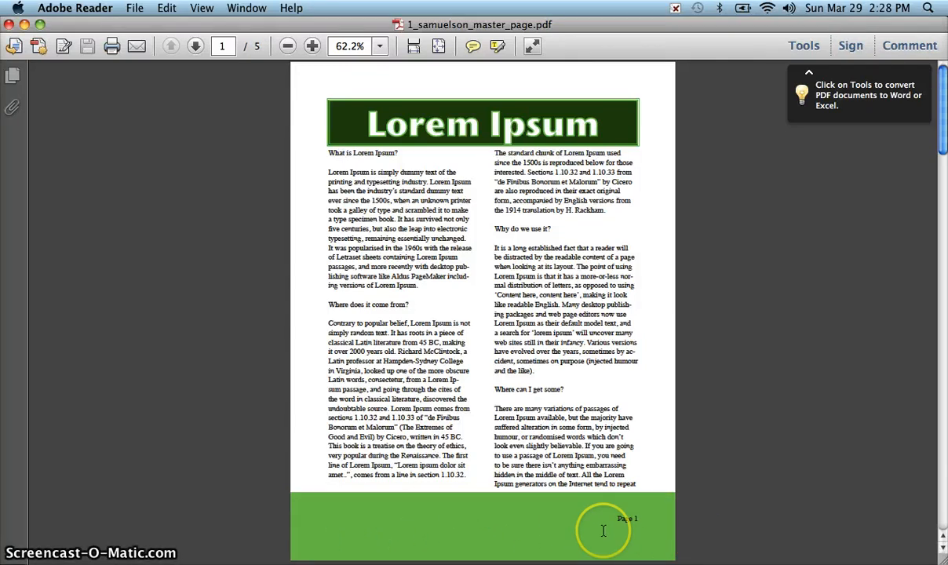
pyautogui.scroll(-3, 603, 531)
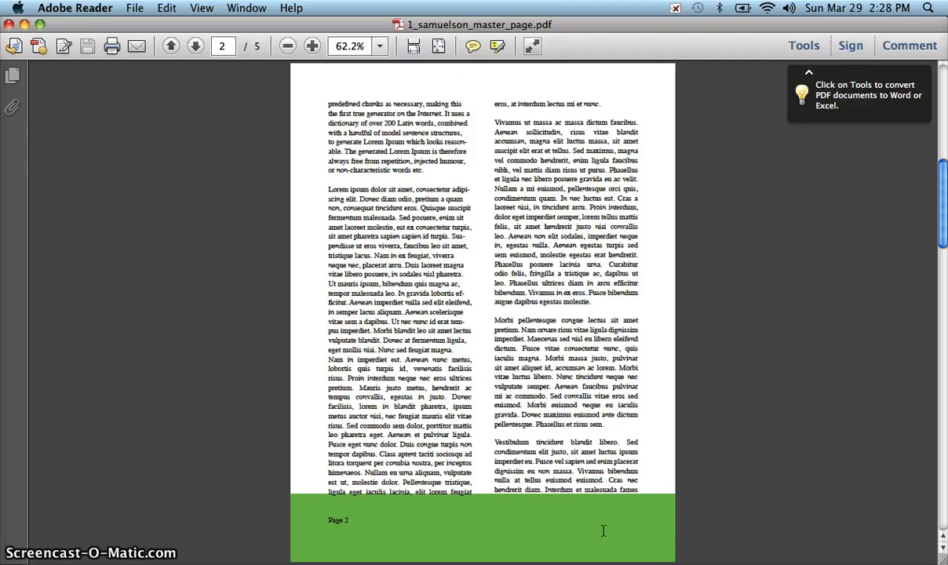
pyautogui.scroll(-3, 603, 531)
pyautogui.scroll(-3, 603, 531)
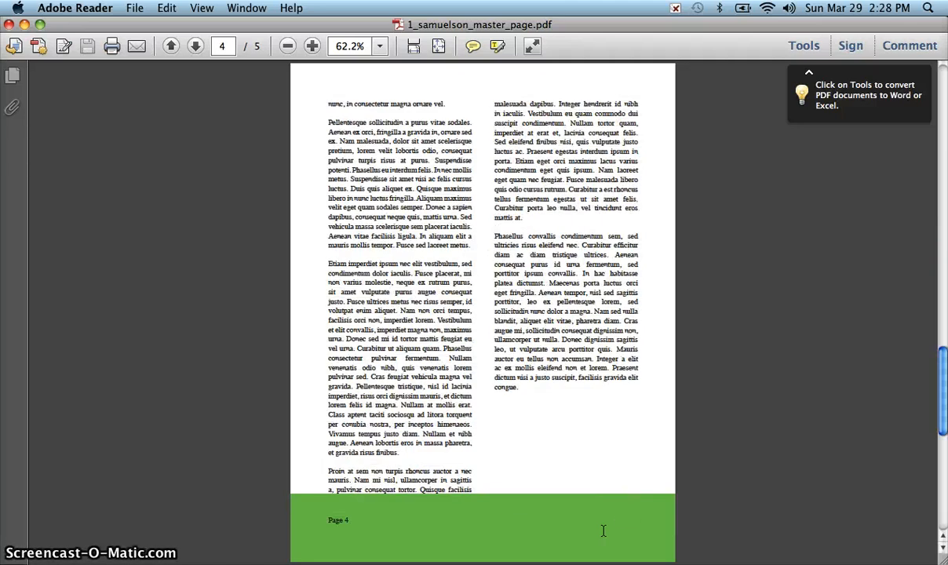
pyautogui.scroll(-3, 603, 531)
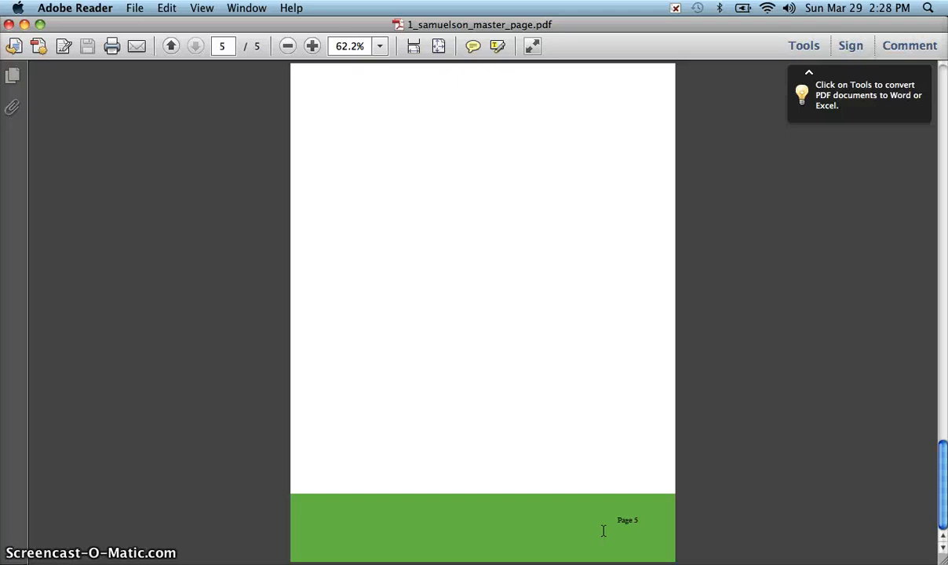